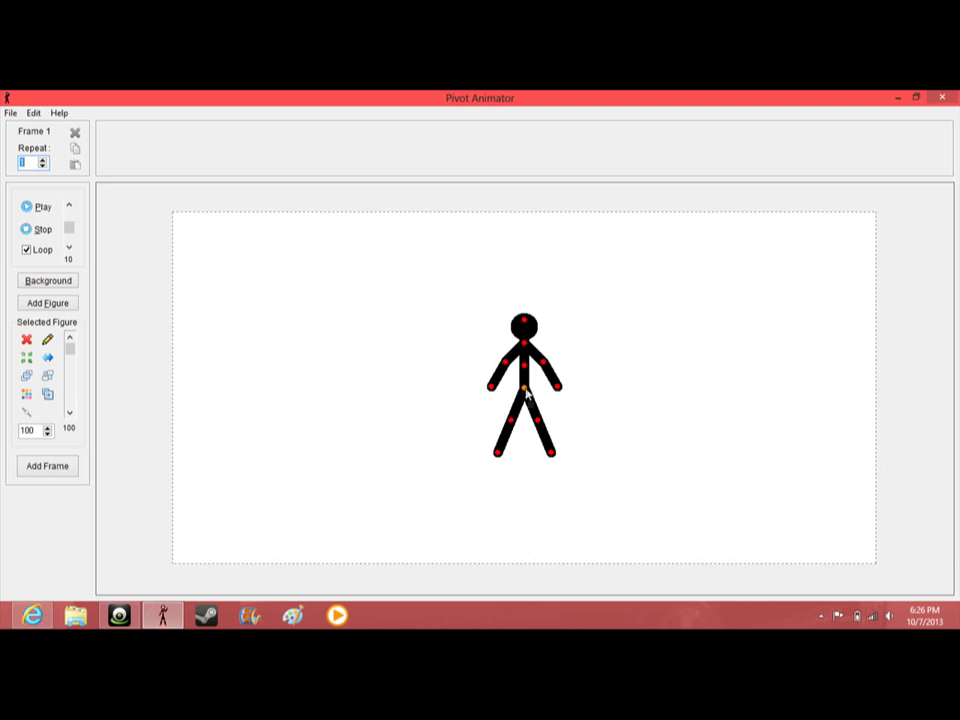
- Open the File menu while the default stick figure stays unchanged on frame one
{"action": "left_click", "coordinate": [11, 113]}
- Move the stick figure to the upper left and load the pulse rifle figure type
{"action": "left_click_drag", "start_coordinate": [523, 366], "coordinate": [347, 333]}
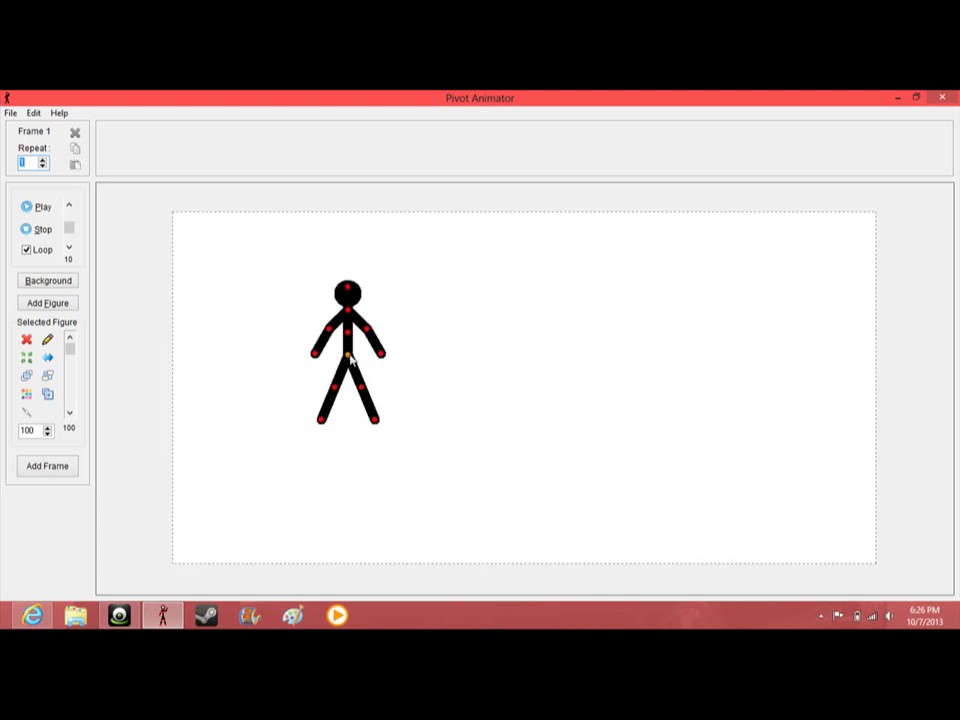
{"action": "left_click", "coordinate": [11, 112]}
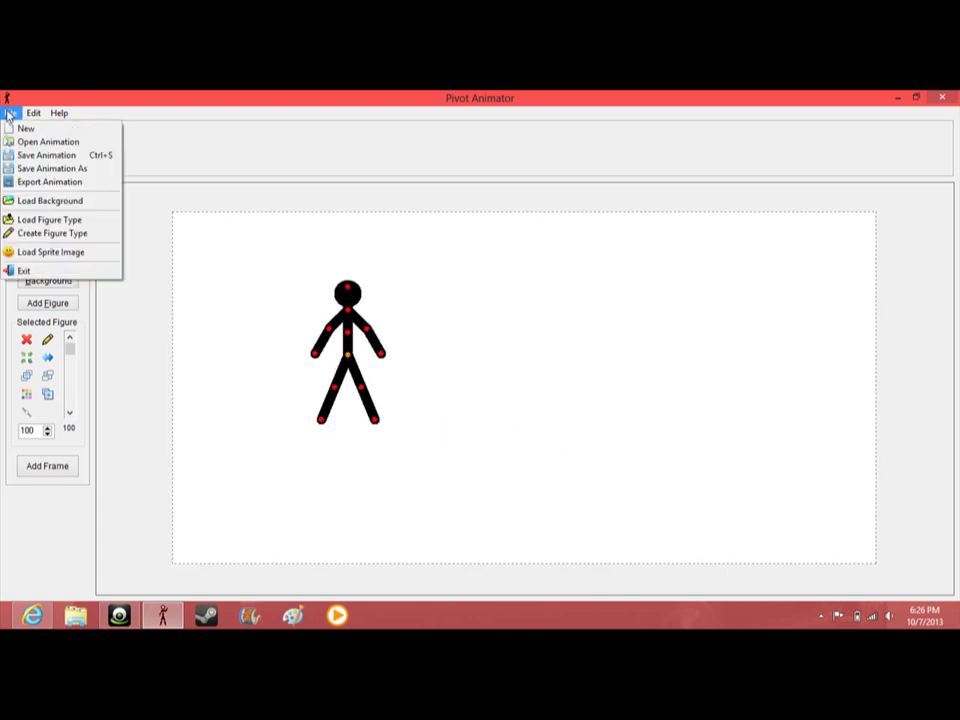
{"action": "left_click", "coordinate": [67, 222]}
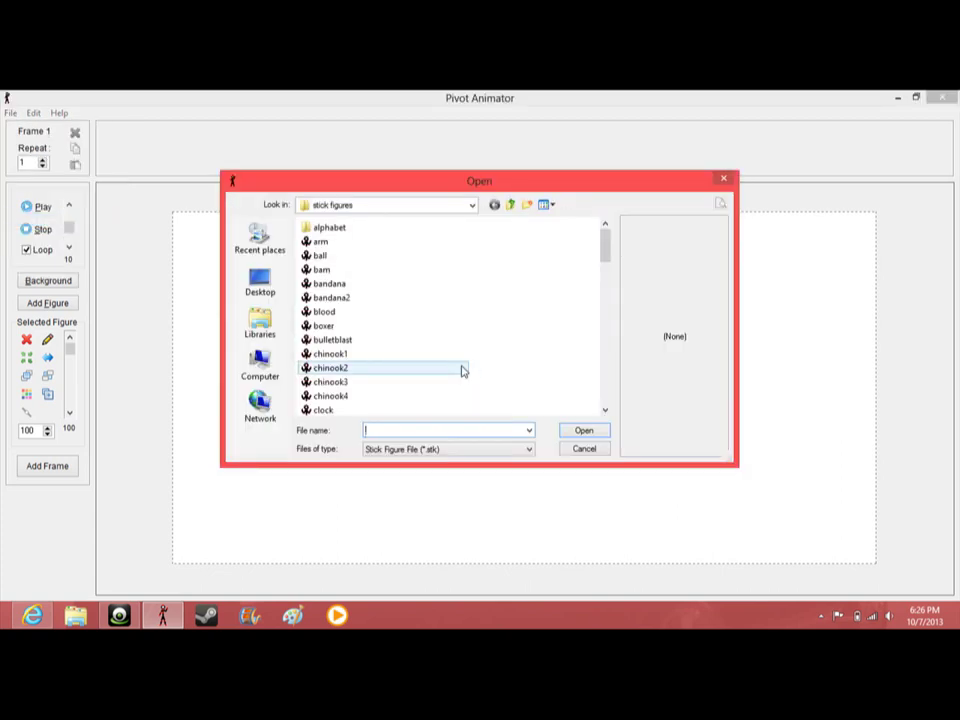
{"action": "left_click_drag", "start_coordinate": [606, 248], "coordinate": [604, 395]}
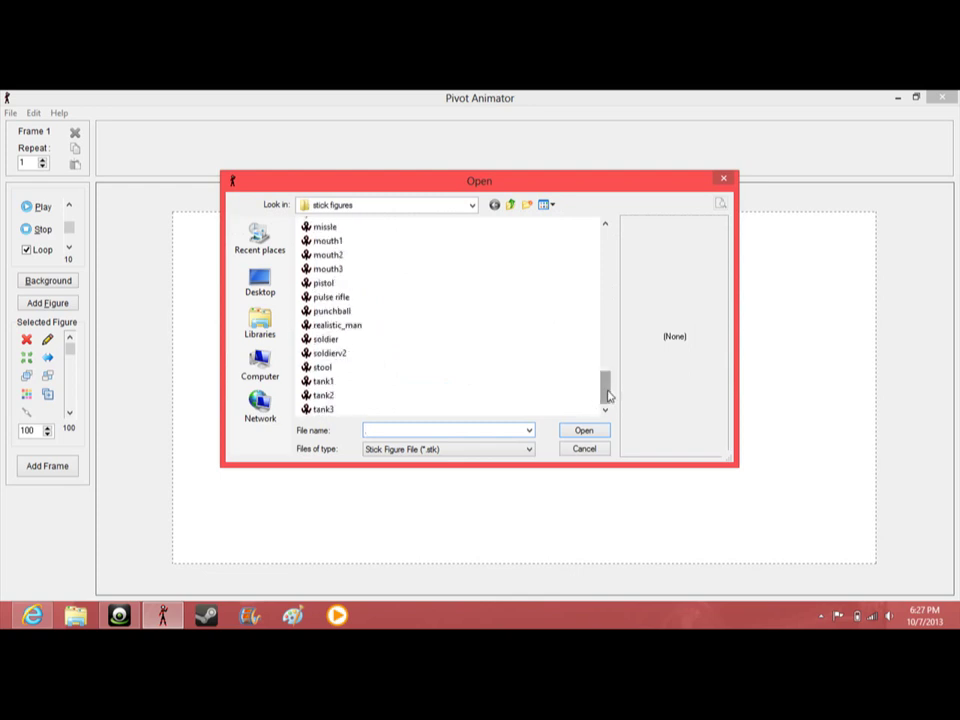
{"action": "left_click_drag", "start_coordinate": [608, 395], "coordinate": [606, 393]}
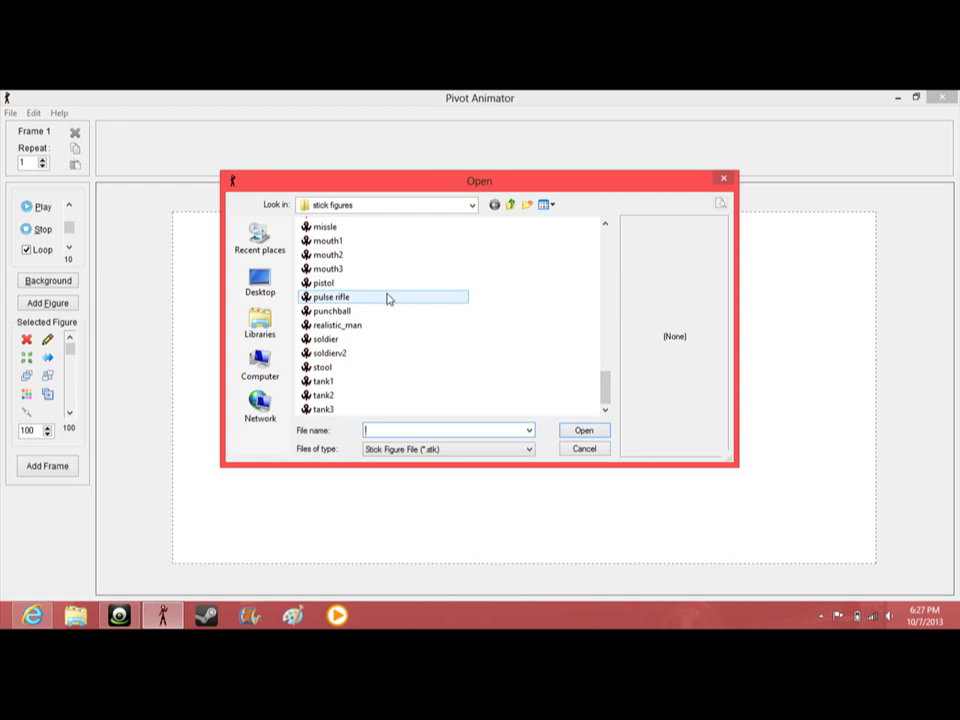
{"action": "left_click", "coordinate": [331, 297]}
{"action": "left_click", "coordinate": [584, 430]}
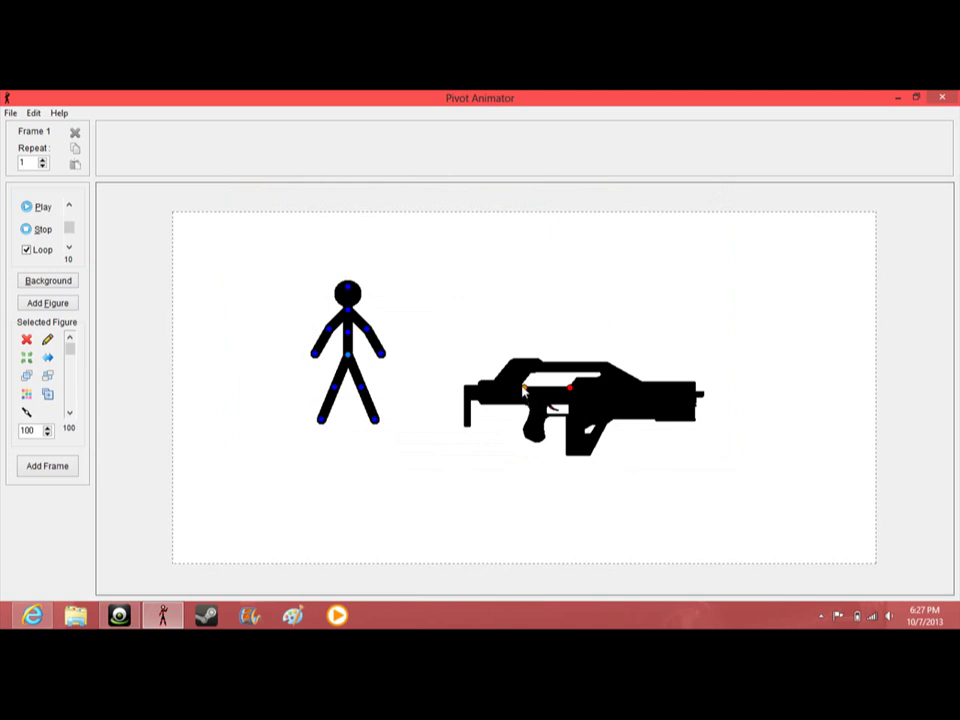
- Place the rifle against the stick figure and recolour it dark green
{"action": "left_click_drag", "start_coordinate": [528, 392], "coordinate": [490, 388]}
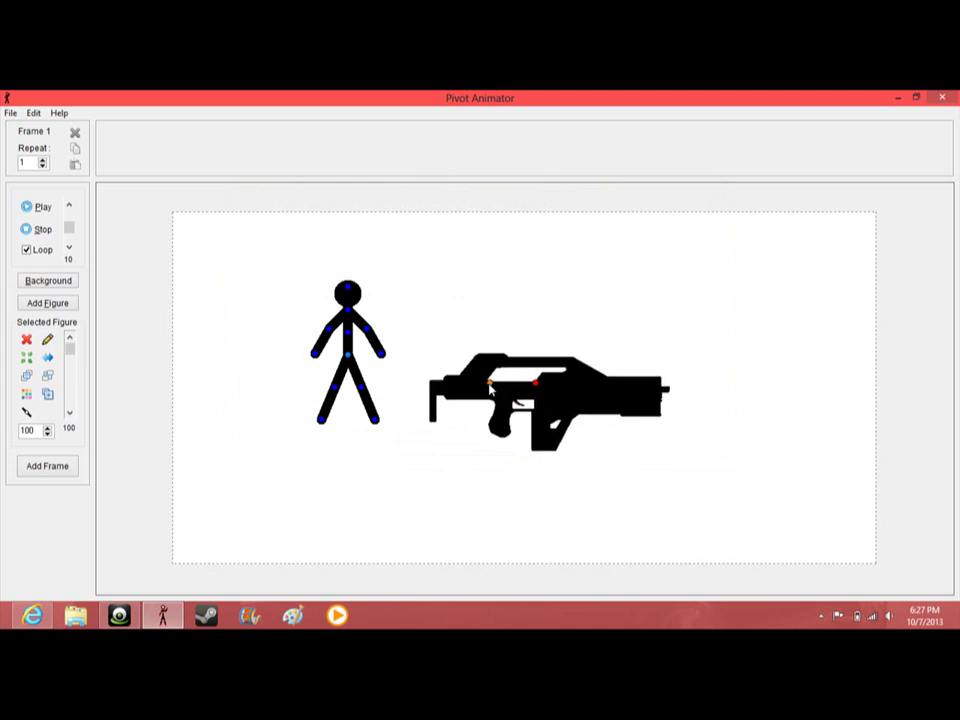
{"action": "mouse_move", "coordinate": [490, 388]}
{"action": "left_mouse_down"}
{"action": "mouse_move", "coordinate": [392, 328]}
{"action": "mouse_move", "coordinate": [358, 337]}
{"action": "mouse_move", "coordinate": [448, 335]}
{"action": "mouse_move", "coordinate": [447, 346]}
{"action": "left_mouse_up"}
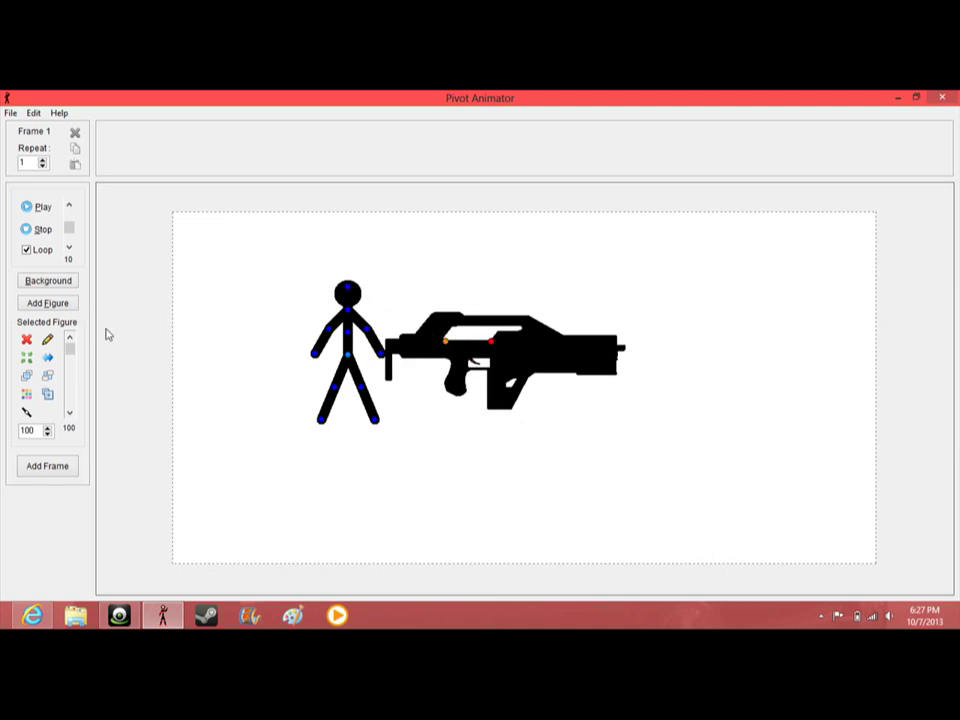
{"action": "left_click", "coordinate": [27, 411]}
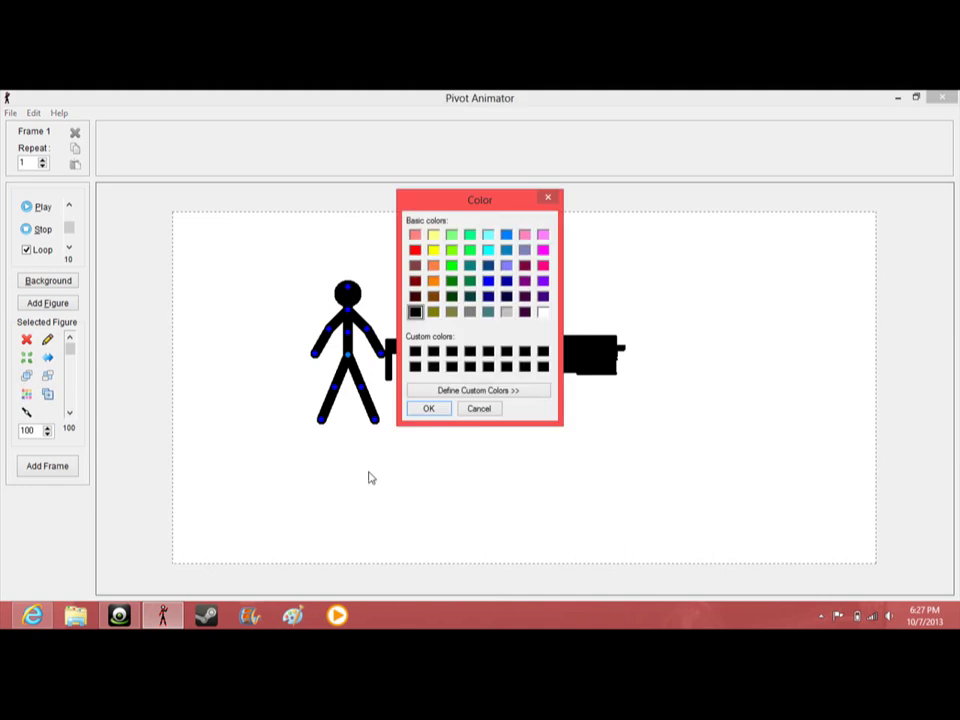
{"action": "left_click", "coordinate": [452, 283]}
{"action": "left_click", "coordinate": [430, 409]}
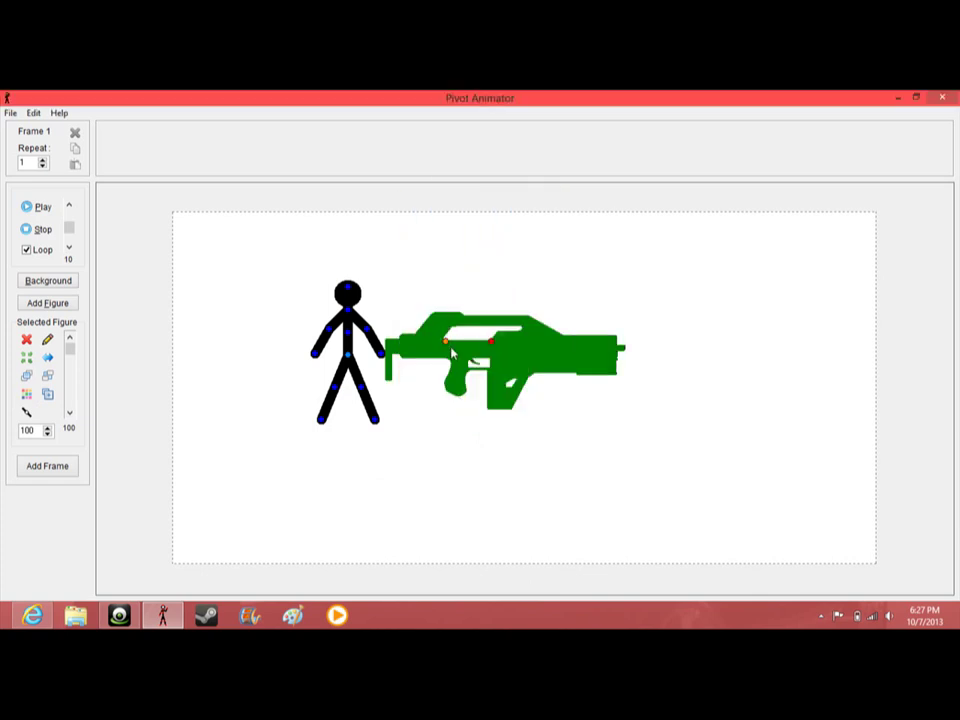
{"action": "left_click", "coordinate": [350, 358]}
- Reposition the stick figure higher and slightly right, nearer the green rifle
{"action": "mouse_move", "coordinate": [346, 355]}
{"action": "left_mouse_down"}
{"action": "mouse_move", "coordinate": [410, 375]}
{"action": "mouse_move", "coordinate": [288, 318]}
{"action": "left_mouse_up"}
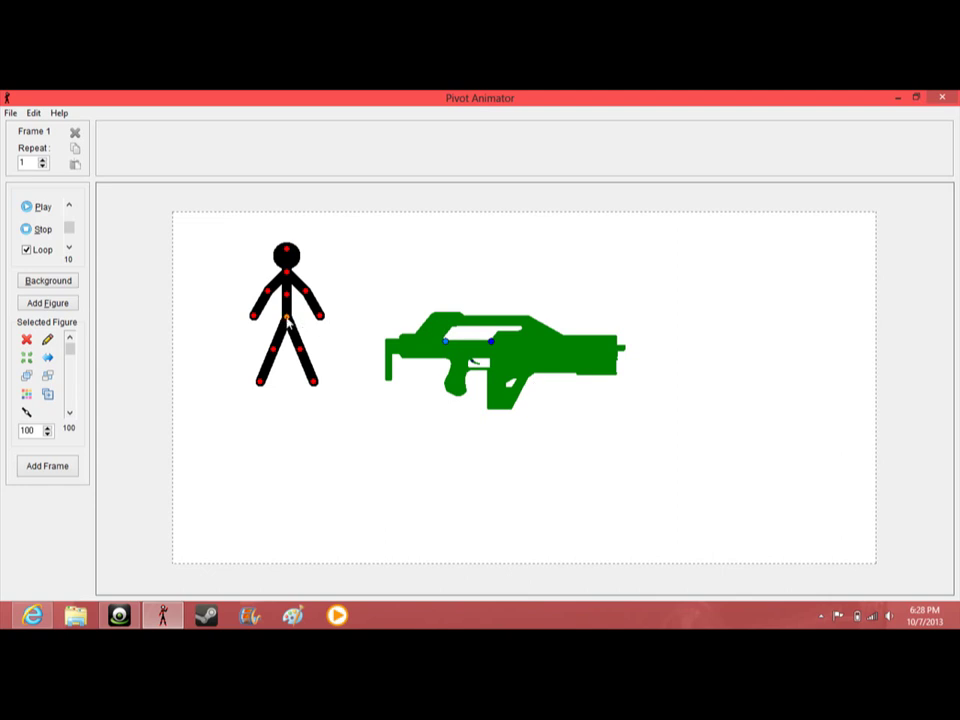
{"action": "mouse_move", "coordinate": [285, 318]}
{"action": "left_mouse_down"}
{"action": "mouse_move", "coordinate": [176, 287]}
{"action": "mouse_move", "coordinate": [318, 290]}
{"action": "left_mouse_up"}
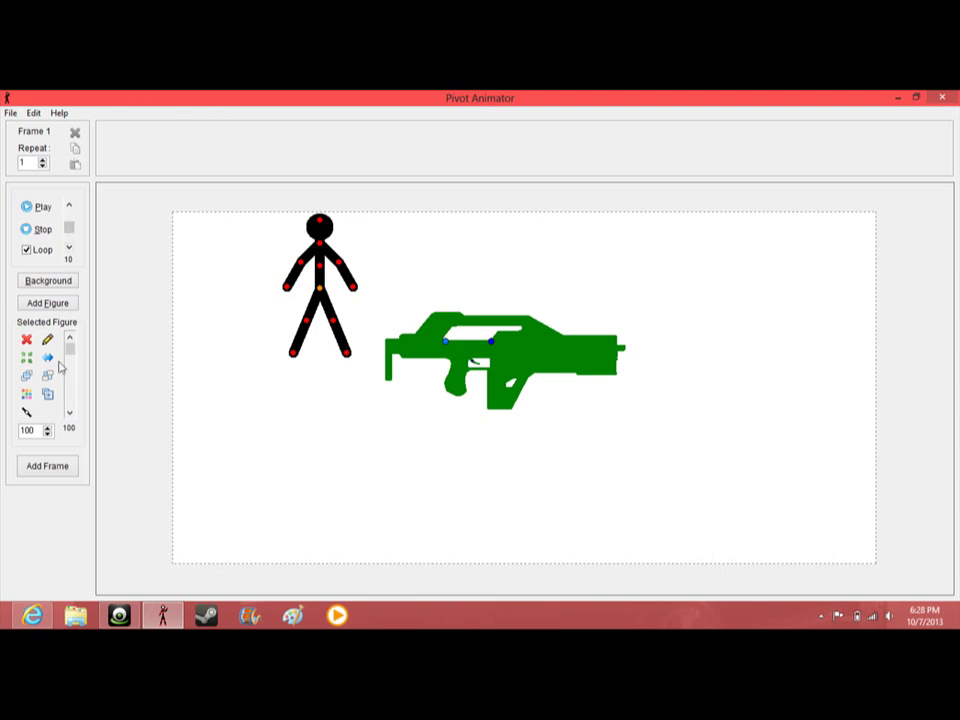
- Add a Default stick figure on the right and move the first figure to the lower left
{"action": "left_click", "coordinate": [47, 303]}
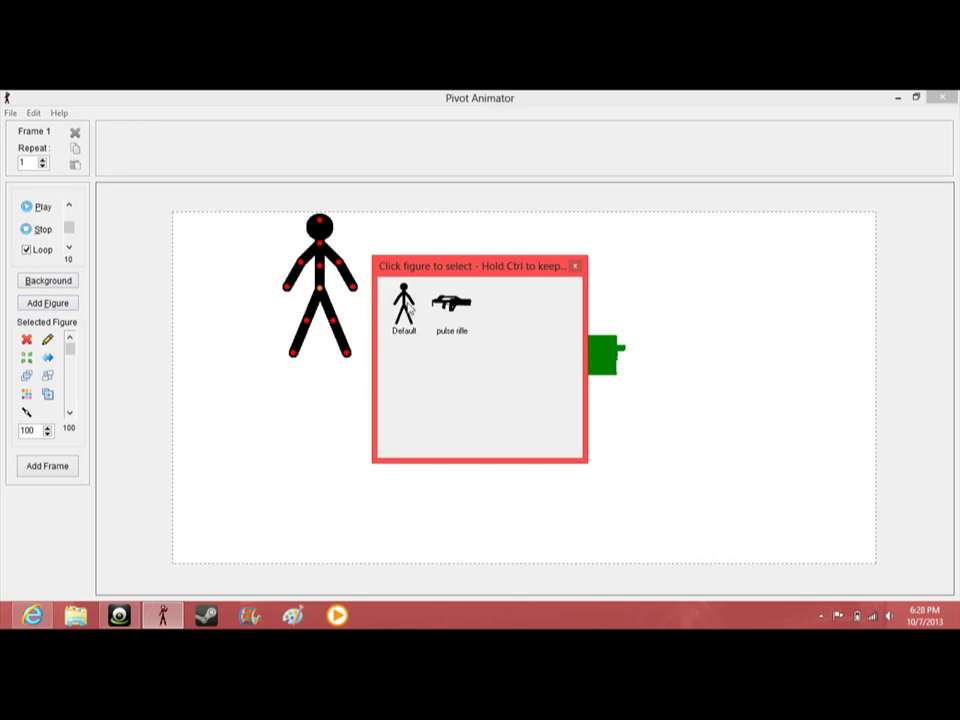
{"action": "left_click", "coordinate": [403, 310]}
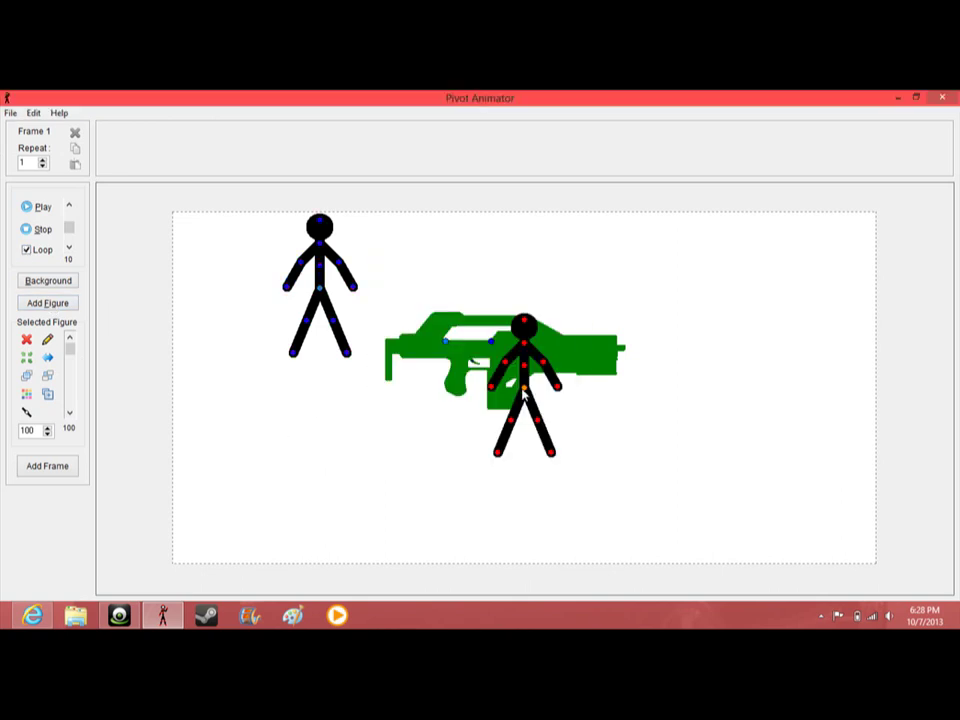
{"action": "mouse_move", "coordinate": [522, 389]}
{"action": "left_mouse_down"}
{"action": "mouse_move", "coordinate": [550, 405]}
{"action": "mouse_move", "coordinate": [715, 400]}
{"action": "left_mouse_up"}
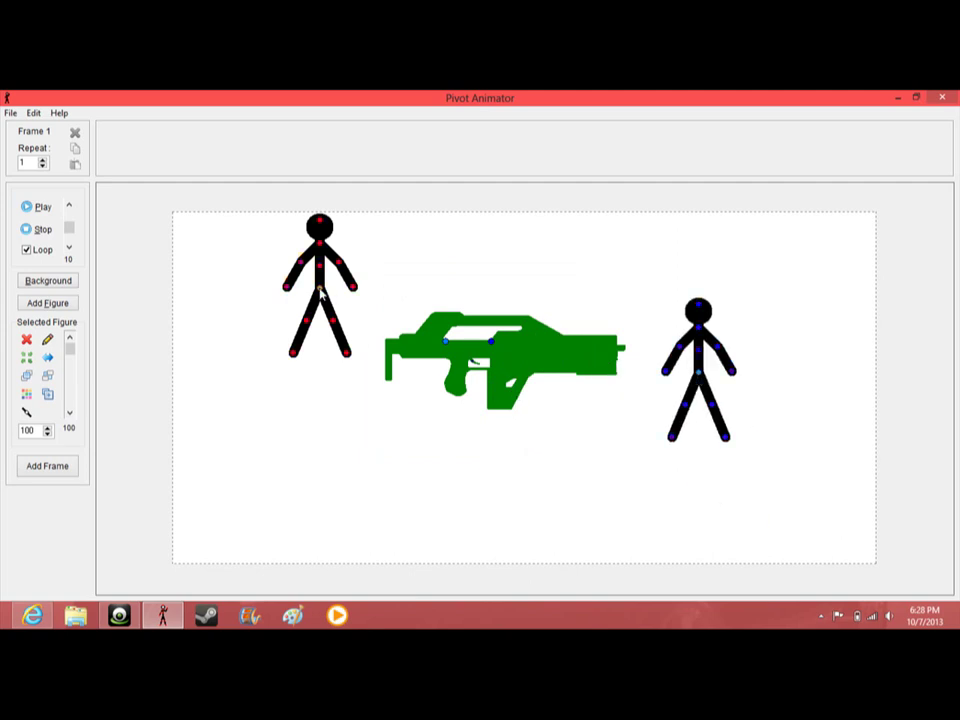
{"action": "left_click_drag", "start_coordinate": [319, 300], "coordinate": [290, 425]}
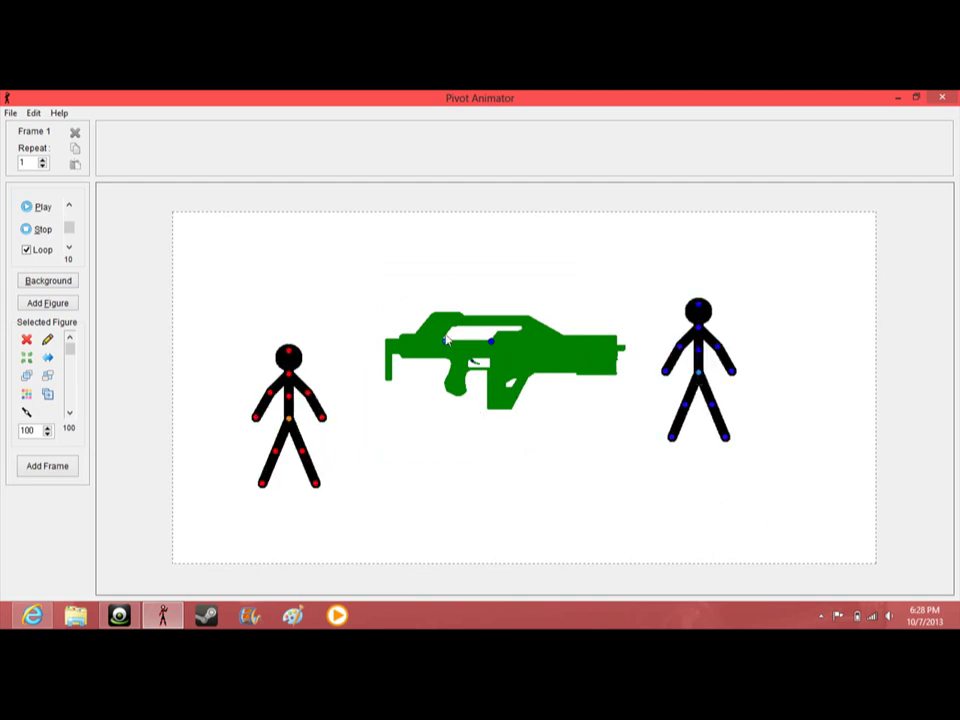
- Delete the green rifle and answer the unused-figure-type prompt
{"action": "left_click_drag", "start_coordinate": [445, 345], "coordinate": [388, 316]}
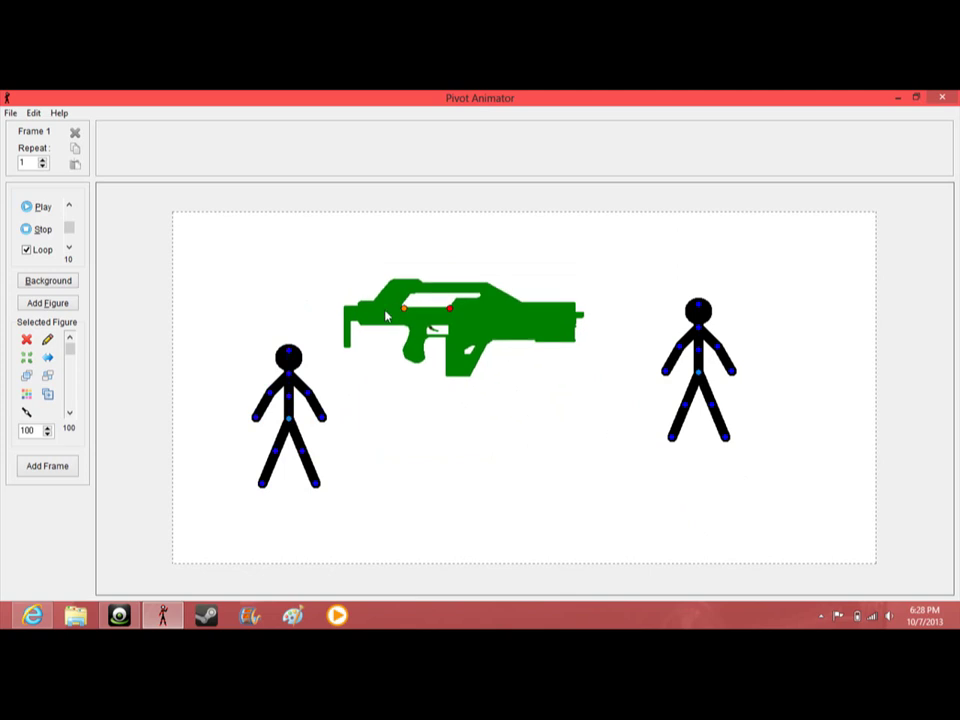
{"action": "key", "text": "Delete"}
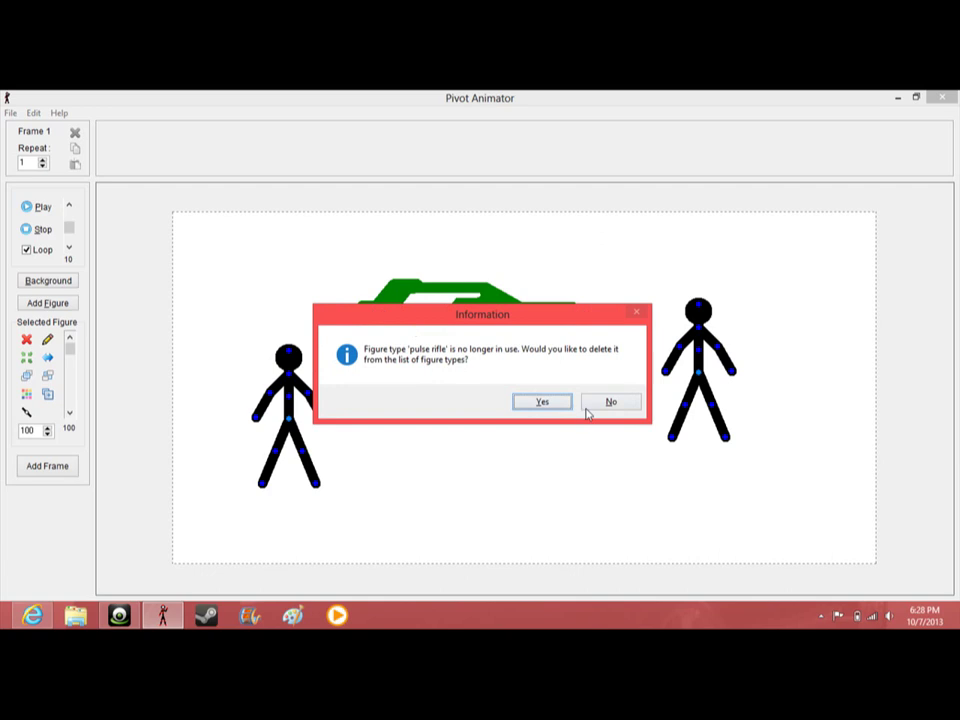
{"action": "left_click", "coordinate": [542, 402]}
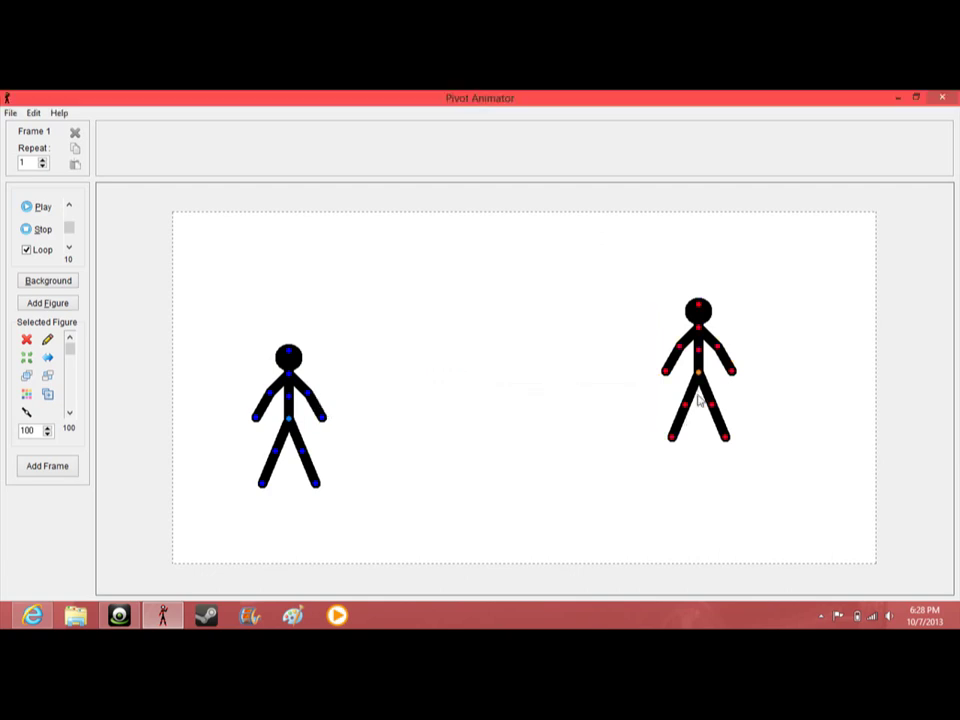
- Pose the right stick figure in a crouch with bent legs and raised arms
{"action": "mouse_move", "coordinate": [698, 372]}
{"action": "left_mouse_down"}
{"action": "mouse_move", "coordinate": [672, 428]}
{"action": "mouse_move", "coordinate": [603, 427]}
{"action": "mouse_move", "coordinate": [620, 385]}
{"action": "left_mouse_up"}
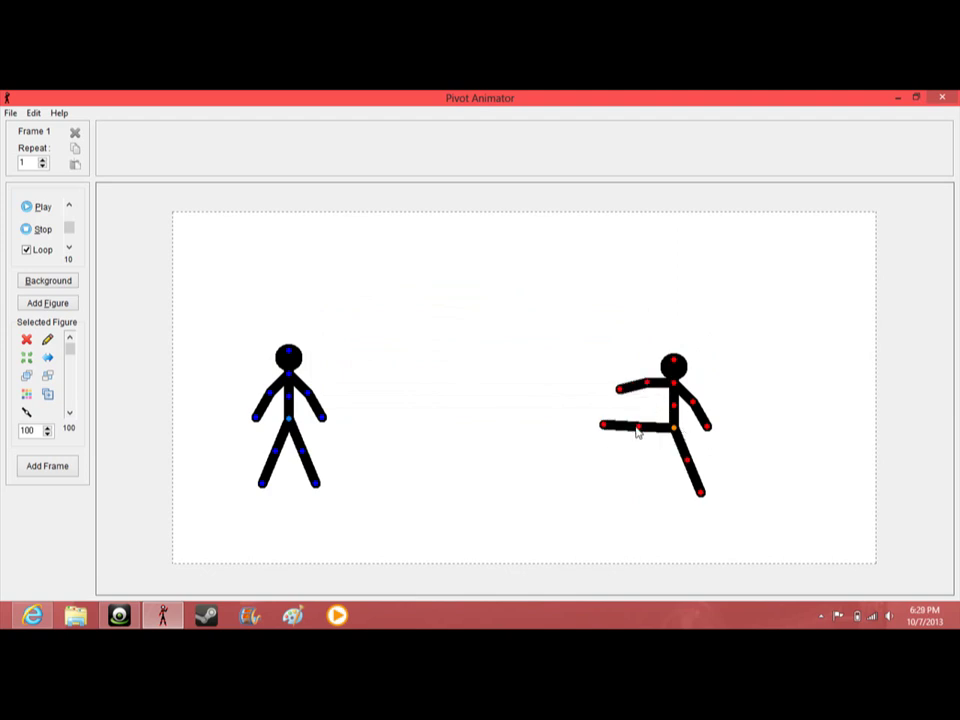
{"action": "left_click_drag", "start_coordinate": [637, 425], "coordinate": [641, 432]}
{"action": "left_click_drag", "start_coordinate": [688, 465], "coordinate": [716, 472]}
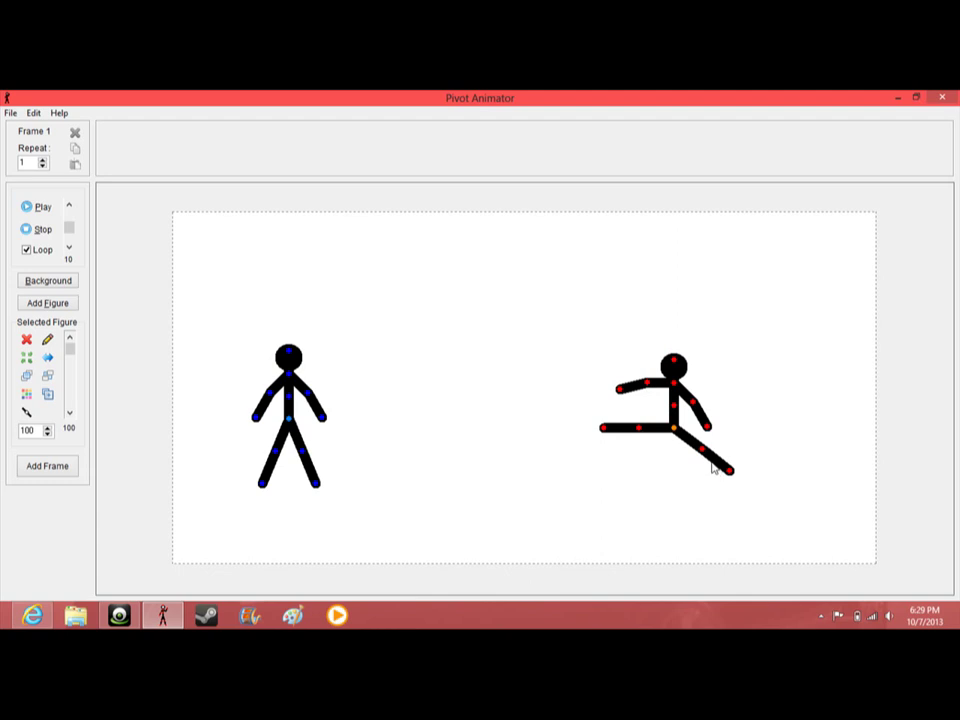
{"action": "mouse_move", "coordinate": [716, 472]}
{"action": "left_mouse_down"}
{"action": "mouse_move", "coordinate": [662, 447]}
{"action": "mouse_move", "coordinate": [608, 448]}
{"action": "mouse_move", "coordinate": [650, 450]}
{"action": "left_mouse_up"}
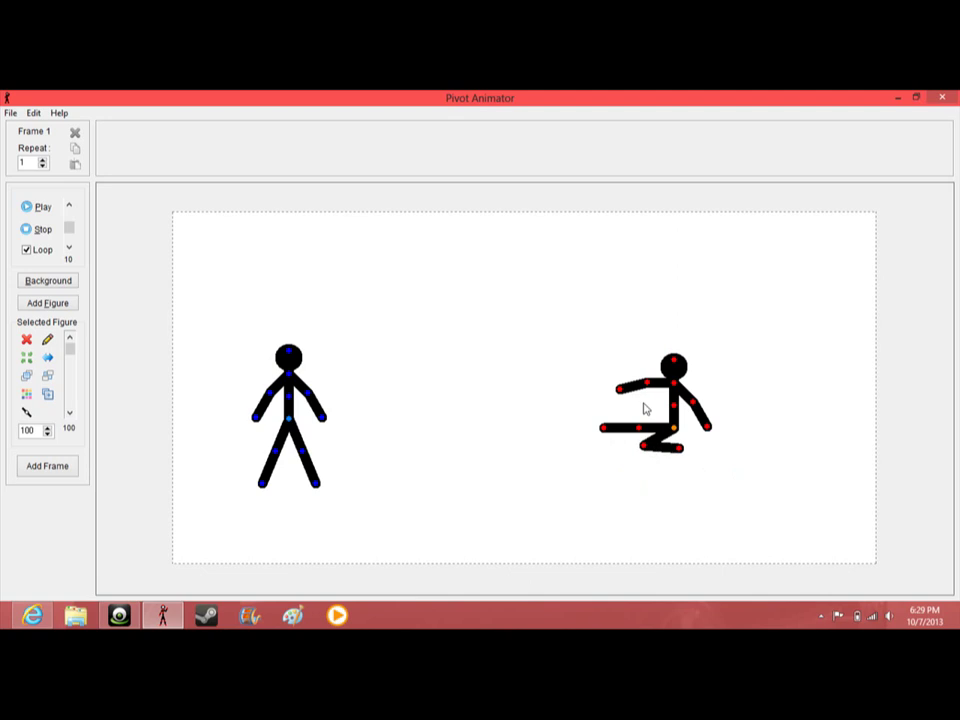
{"action": "left_click_drag", "start_coordinate": [618, 388], "coordinate": [648, 393]}
{"action": "mouse_move", "coordinate": [705, 425]}
{"action": "left_mouse_down"}
{"action": "mouse_move", "coordinate": [721, 415]}
{"action": "mouse_move", "coordinate": [705, 418]}
{"action": "left_mouse_up"}
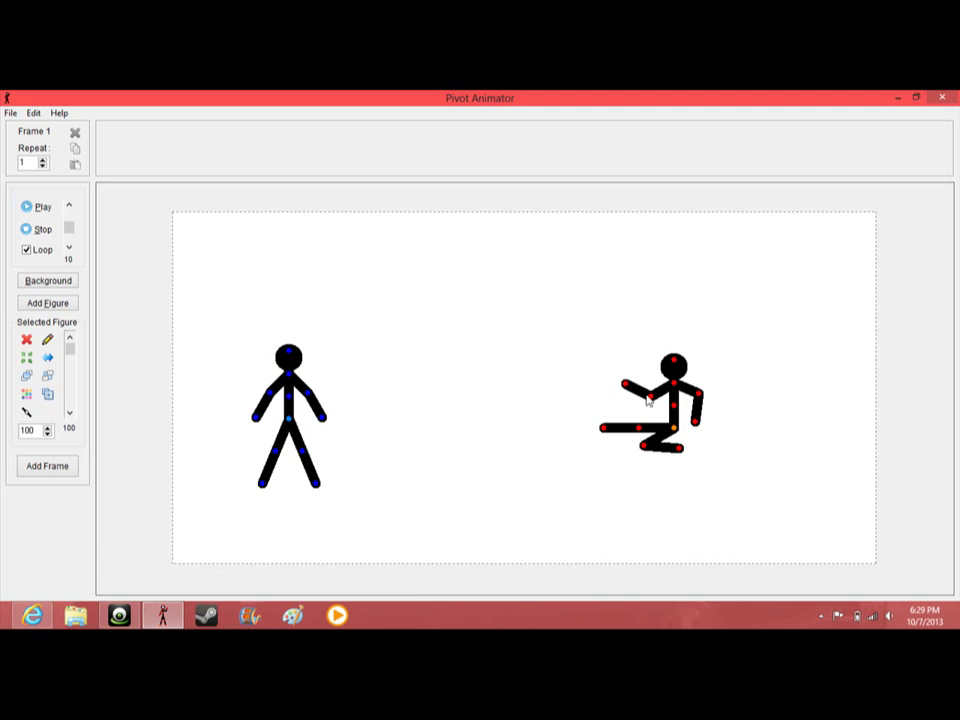
{"action": "left_click_drag", "start_coordinate": [650, 396], "coordinate": [651, 396]}
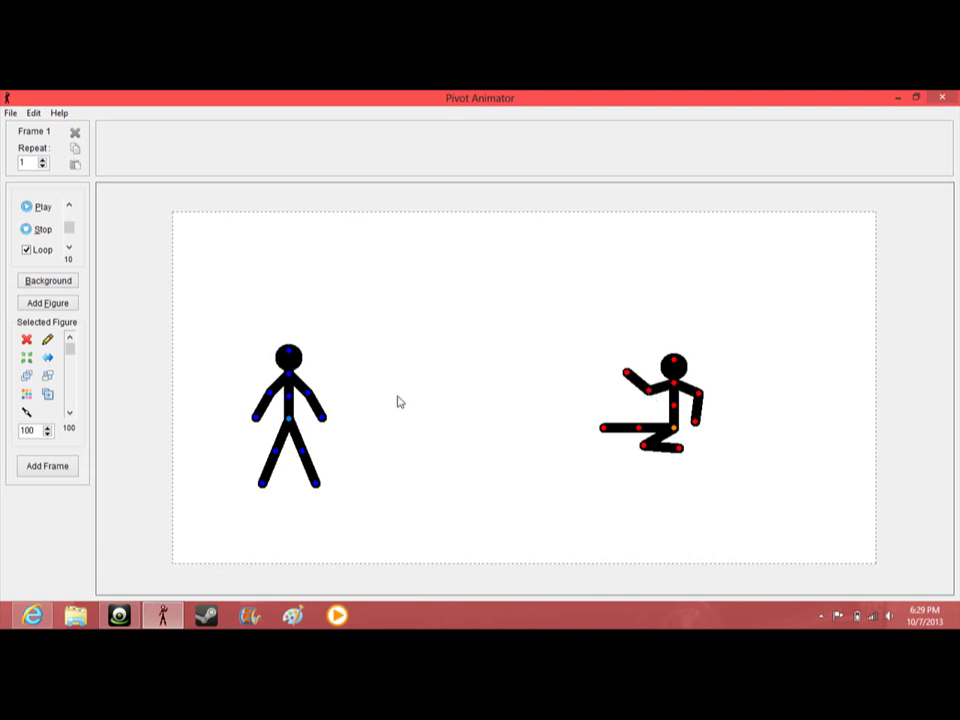
- Shift the standing figure toward centre and park the crouching figure off-canvas top right
{"action": "left_click", "coordinate": [288, 400]}
{"action": "left_click_drag", "start_coordinate": [288, 400], "coordinate": [416, 443]}
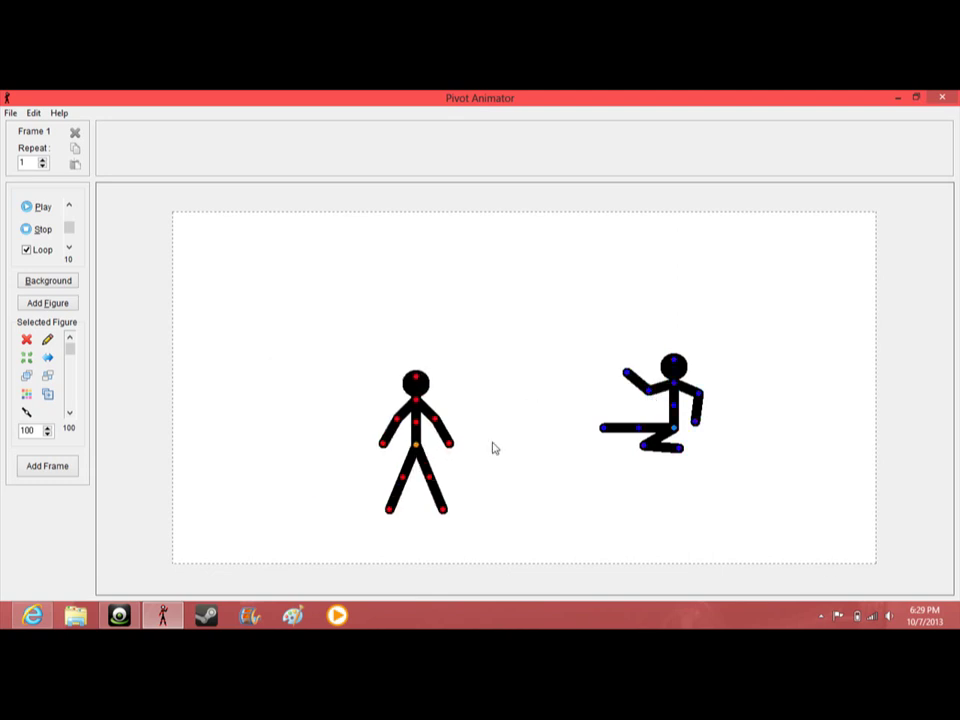
{"action": "left_click_drag", "start_coordinate": [676, 436], "coordinate": [940, 455]}
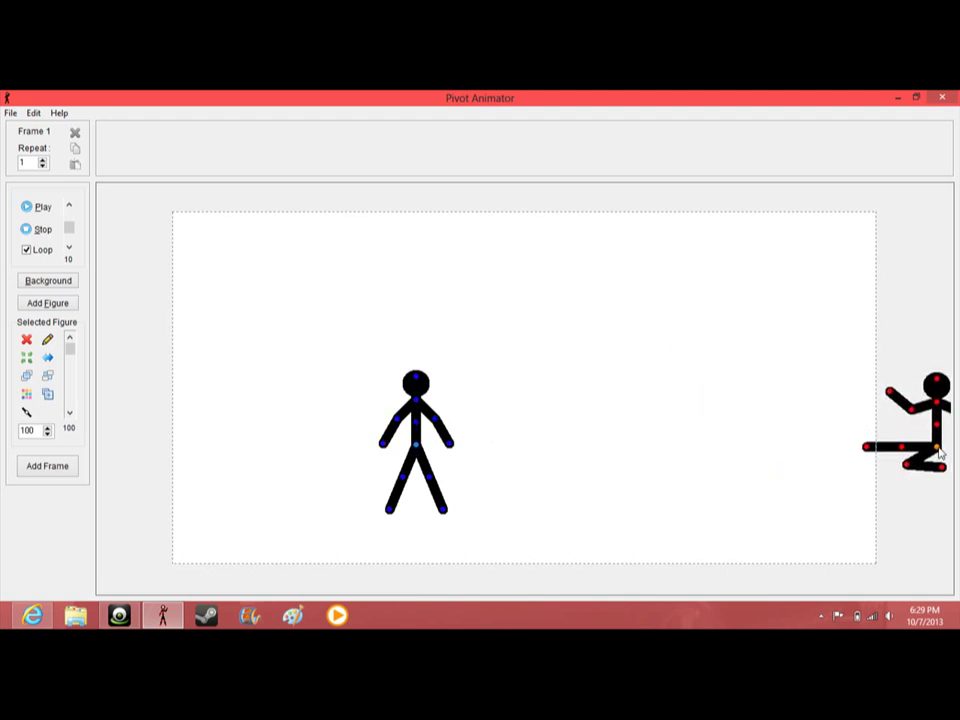
{"action": "mouse_move", "coordinate": [940, 455]}
{"action": "left_mouse_down"}
{"action": "mouse_move", "coordinate": [955, 455]}
{"action": "mouse_move", "coordinate": [930, 130]}
{"action": "mouse_move", "coordinate": [915, 210]}
{"action": "left_mouse_up"}
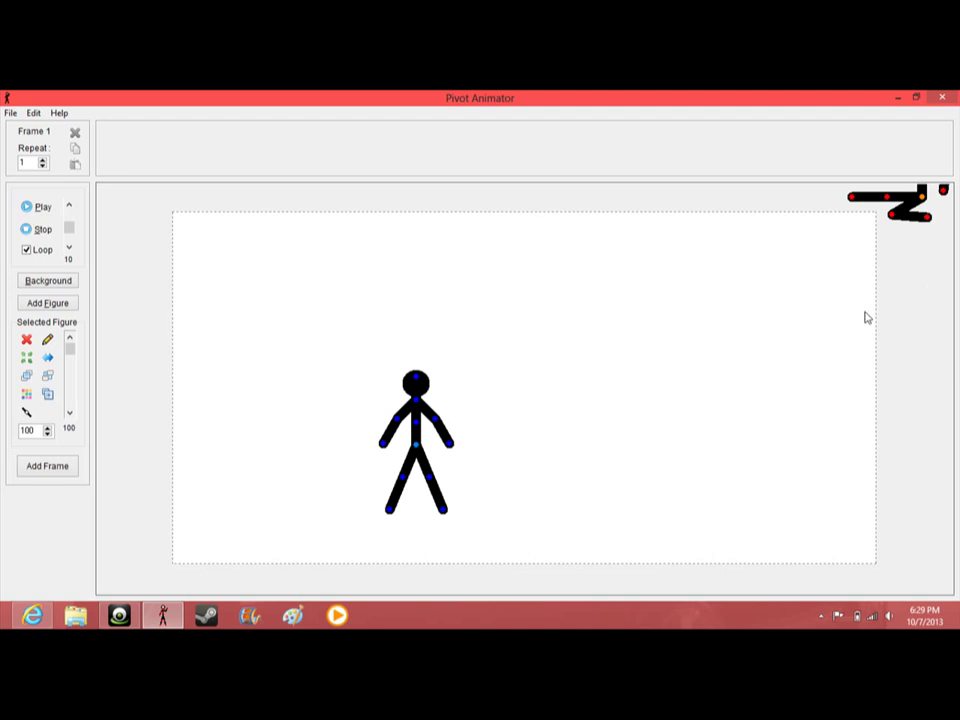
- Save frames while bringing the crouching figure down into the scene beside the standing one
{"action": "key", "text": "space"}
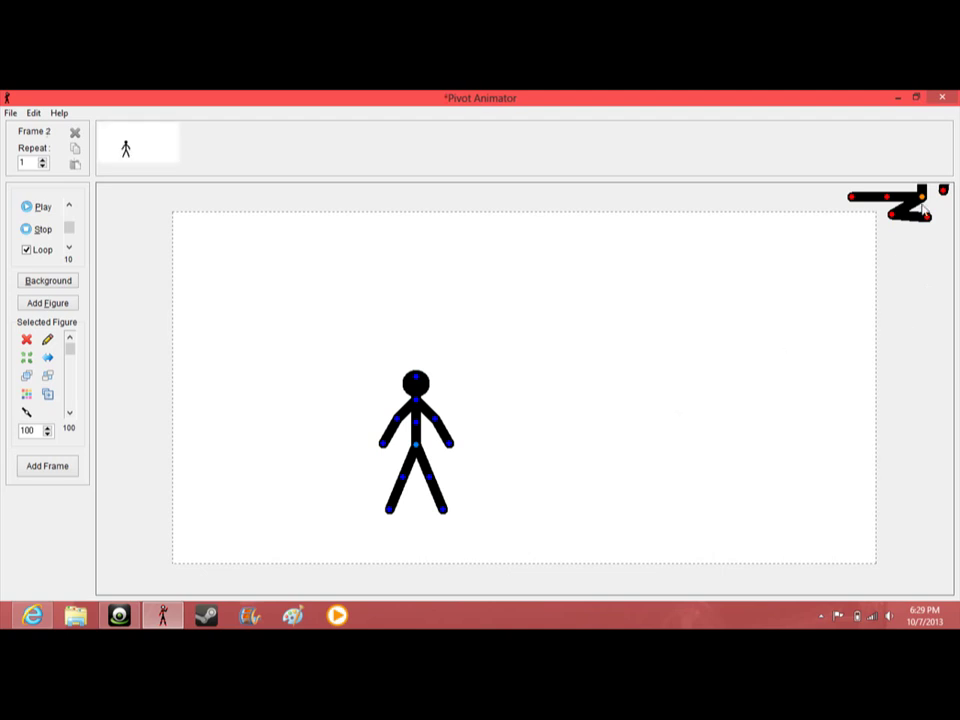
{"action": "mouse_move", "coordinate": [925, 210]}
{"action": "left_mouse_down"}
{"action": "mouse_move", "coordinate": [910, 285]}
{"action": "mouse_move", "coordinate": [914, 462]}
{"action": "mouse_move", "coordinate": [683, 445]}
{"action": "mouse_move", "coordinate": [517, 450]}
{"action": "left_mouse_up"}
{"action": "key", "text": "space"}
{"action": "key", "text": "space"}
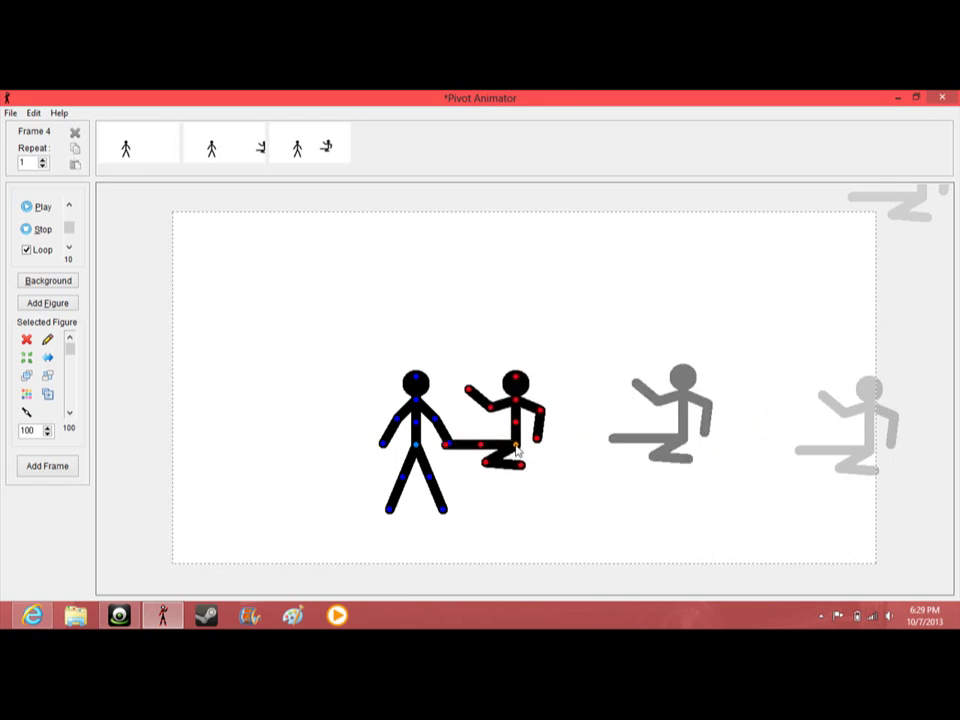
{"action": "key", "text": "space"}
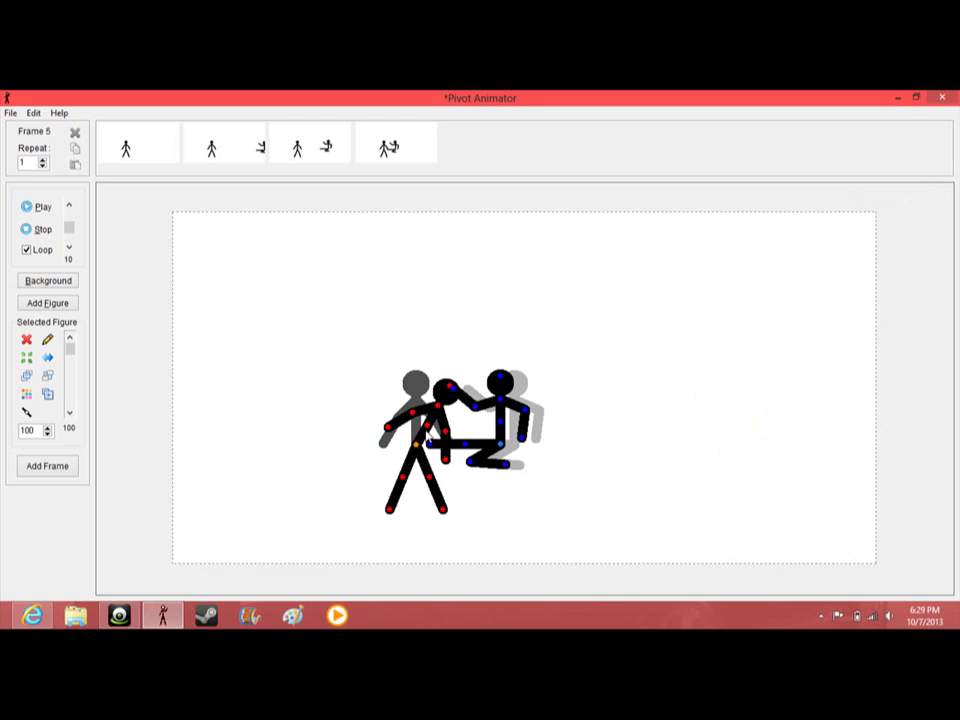
- Adjust the standing figure's leg, arm and lean, nudging the attacker slightly right
{"action": "left_click_drag", "start_coordinate": [403, 470], "coordinate": [418, 488]}
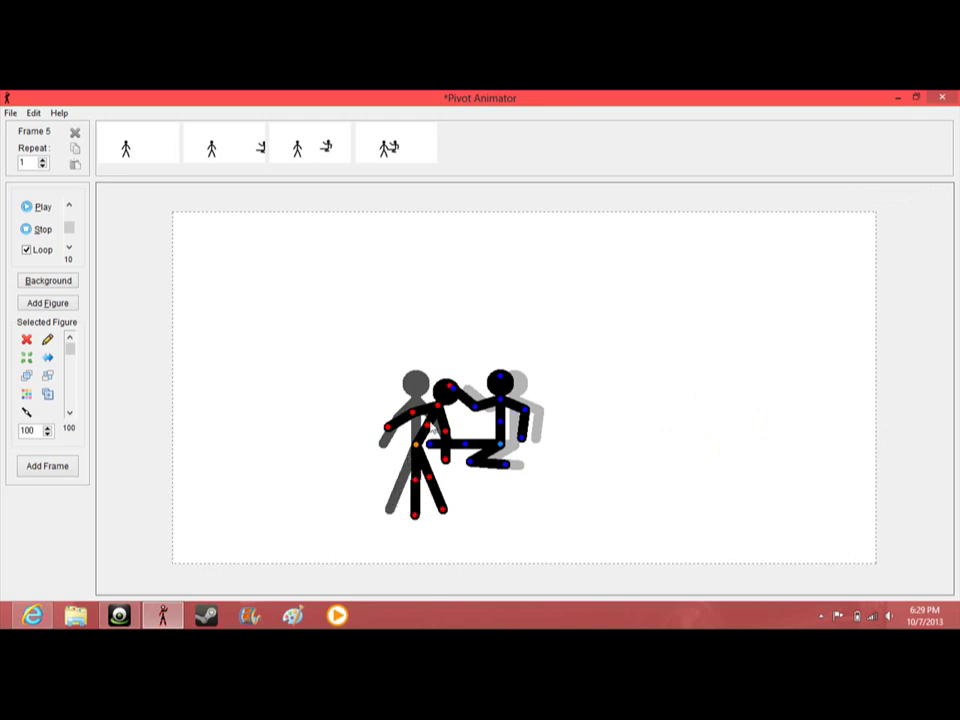
{"action": "left_click_drag", "start_coordinate": [388, 428], "coordinate": [430, 432]}
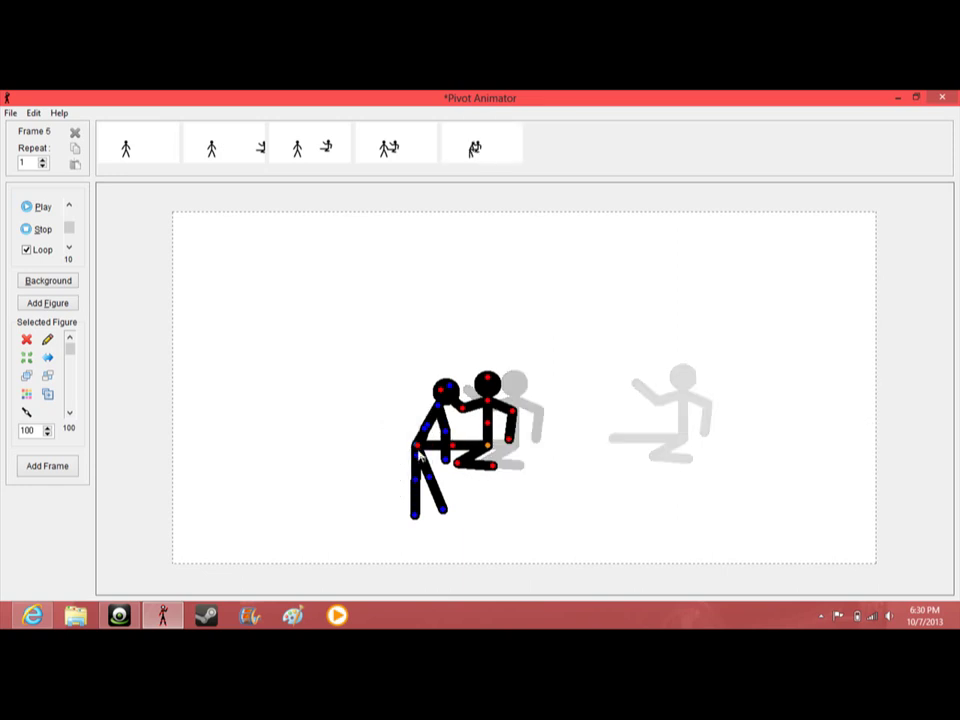
{"action": "left_click_drag", "start_coordinate": [490, 455], "coordinate": [498, 455]}
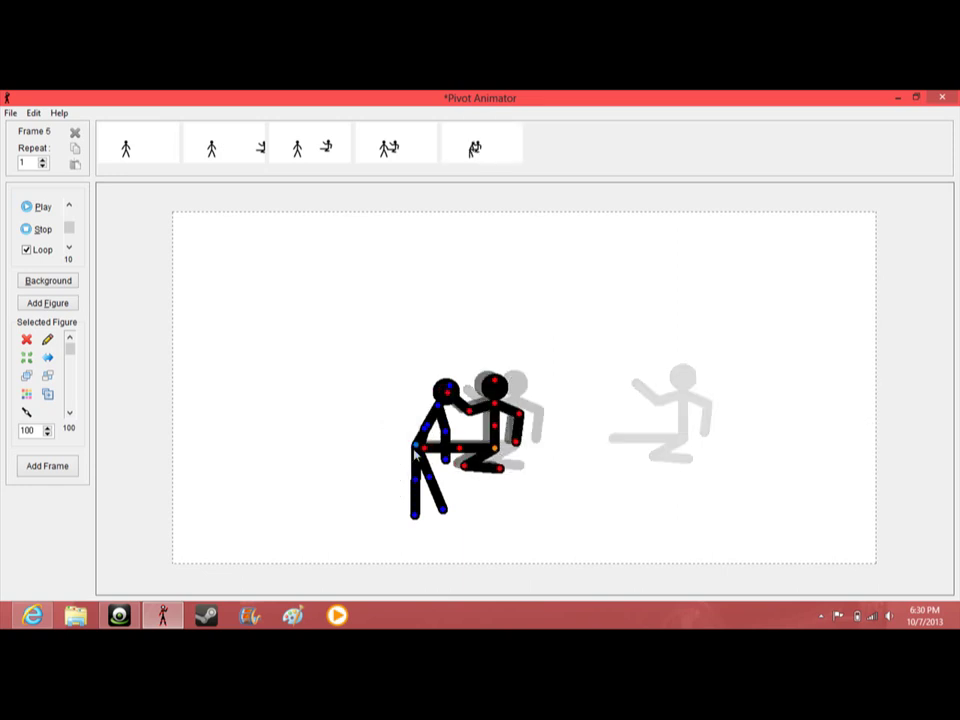
{"action": "left_click_drag", "start_coordinate": [418, 449], "coordinate": [395, 449]}
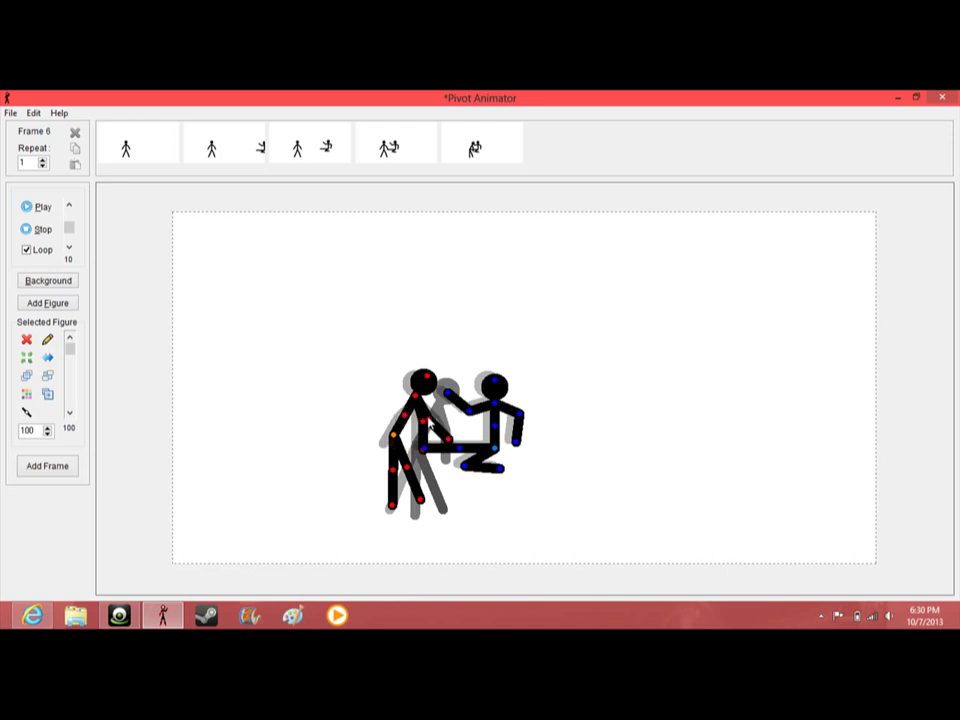
{"action": "mouse_move", "coordinate": [402, 428]}
{"action": "left_mouse_down"}
{"action": "mouse_move", "coordinate": [450, 428]}
{"action": "mouse_move", "coordinate": [438, 440]}
{"action": "mouse_move", "coordinate": [452, 480]}
{"action": "left_mouse_up"}
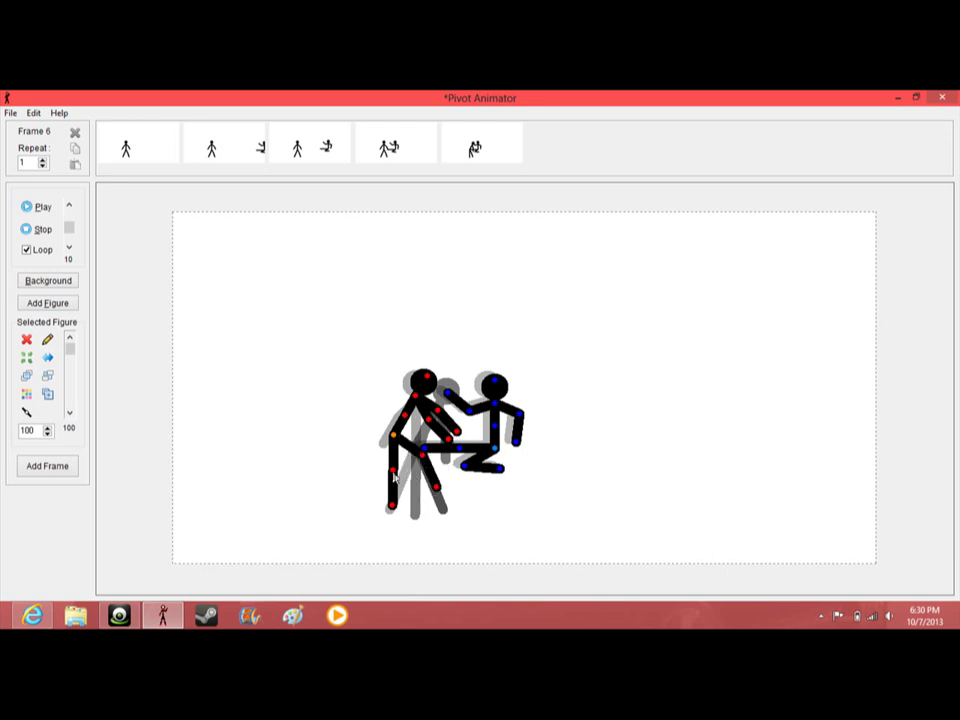
{"action": "left_click_drag", "start_coordinate": [453, 480], "coordinate": [412, 478]}
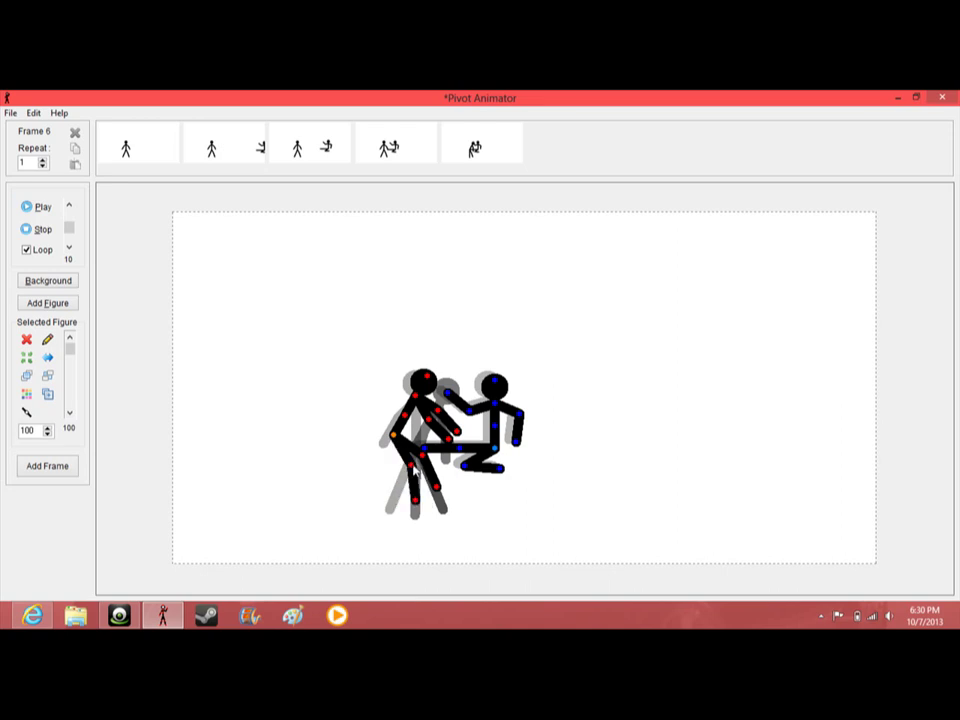
- Lower and bend the left figure, then shift the attacker left onto it
{"action": "left_click_drag", "start_coordinate": [395, 432], "coordinate": [386, 470]}
{"action": "left_click_drag", "start_coordinate": [415, 412], "coordinate": [425, 425]}
{"action": "left_click_drag", "start_coordinate": [387, 467], "coordinate": [371, 455]}
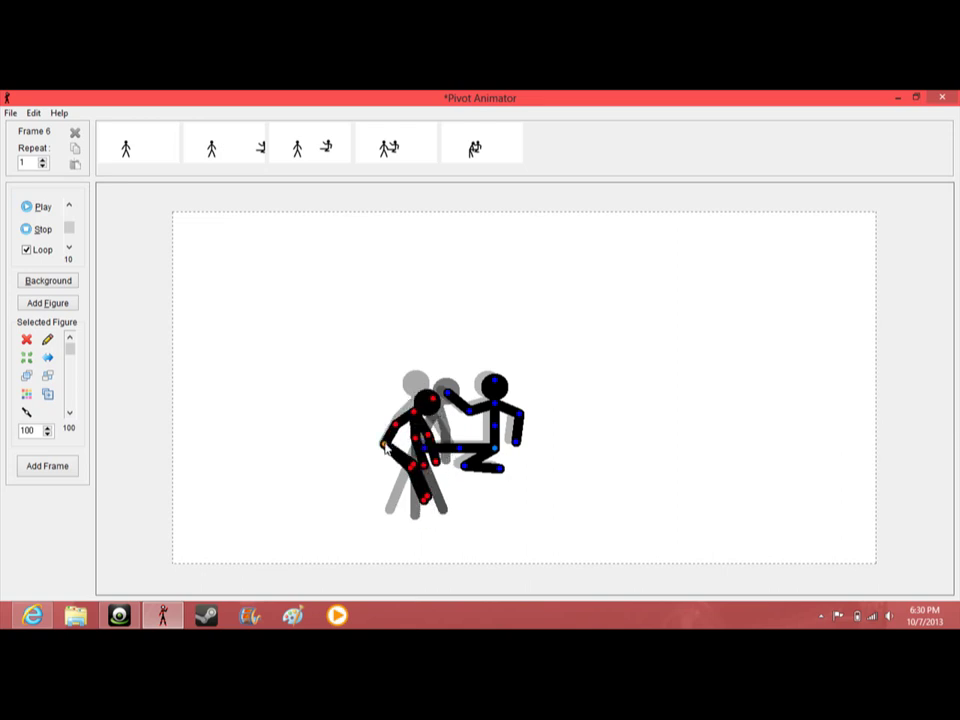
{"action": "left_click", "coordinate": [490, 455]}
{"action": "left_click_drag", "start_coordinate": [497, 455], "coordinate": [452, 468]}
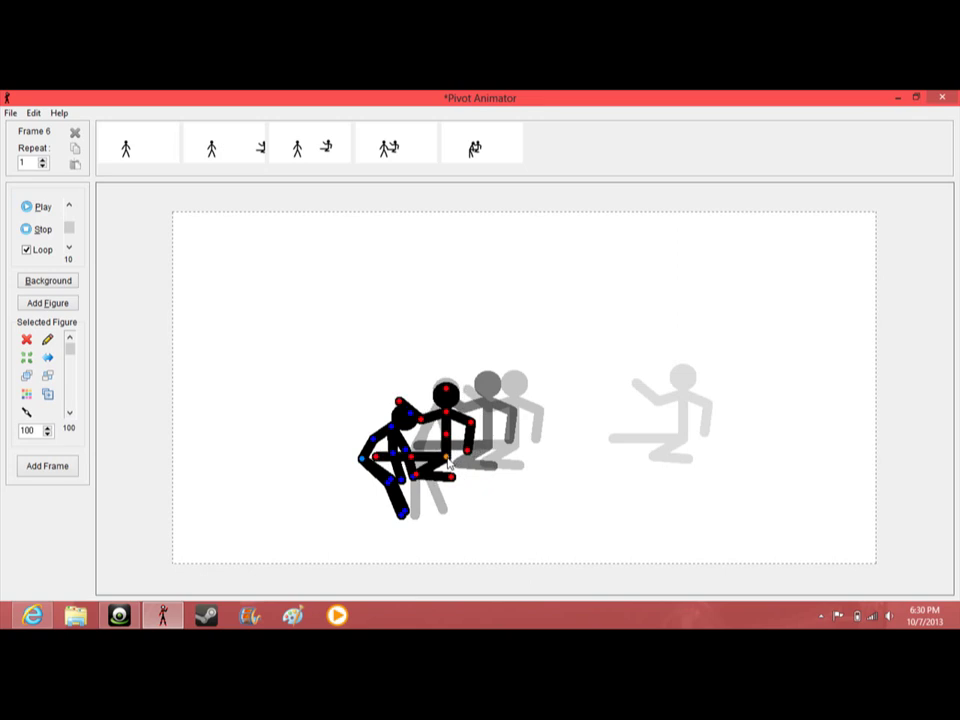
{"action": "key", "text": "space"}
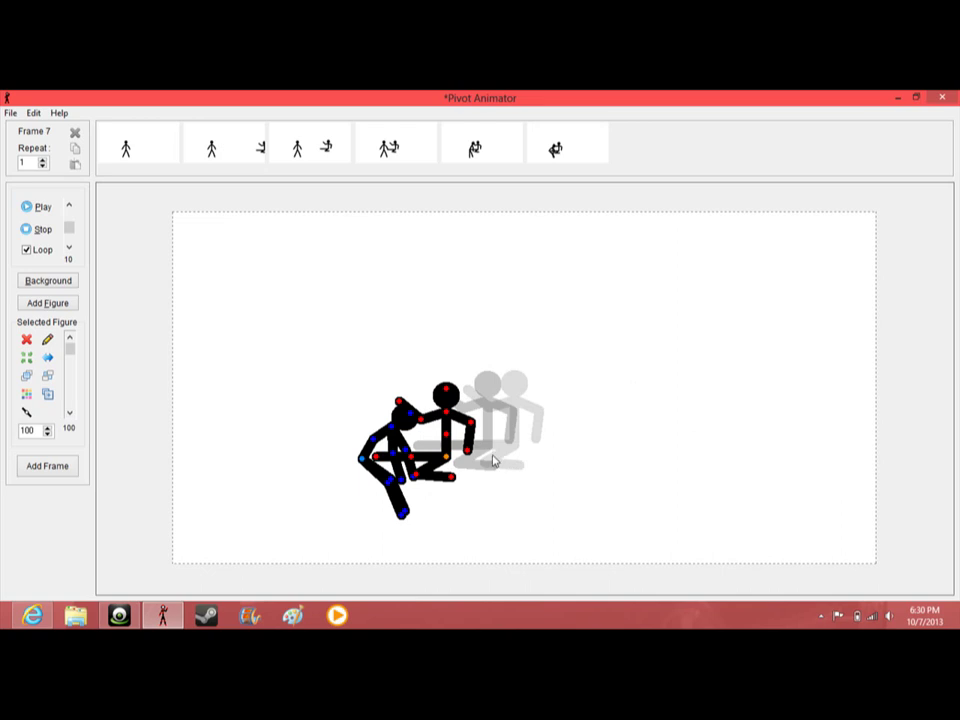
{"action": "key", "text": "ctrl+p"}
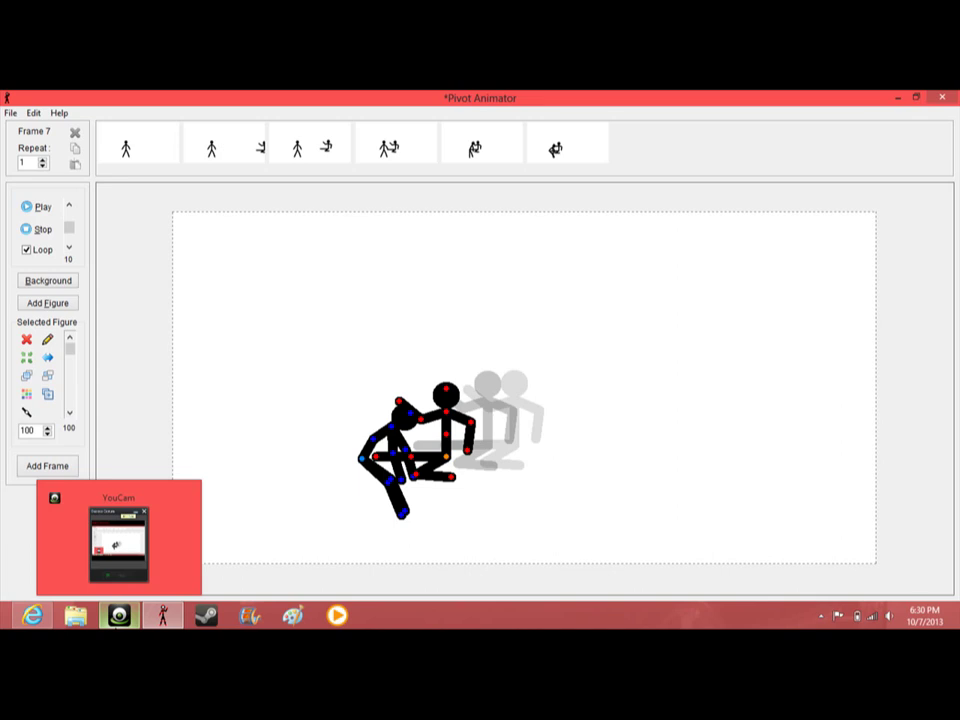
{"action": "left_click", "coordinate": [120, 545]}
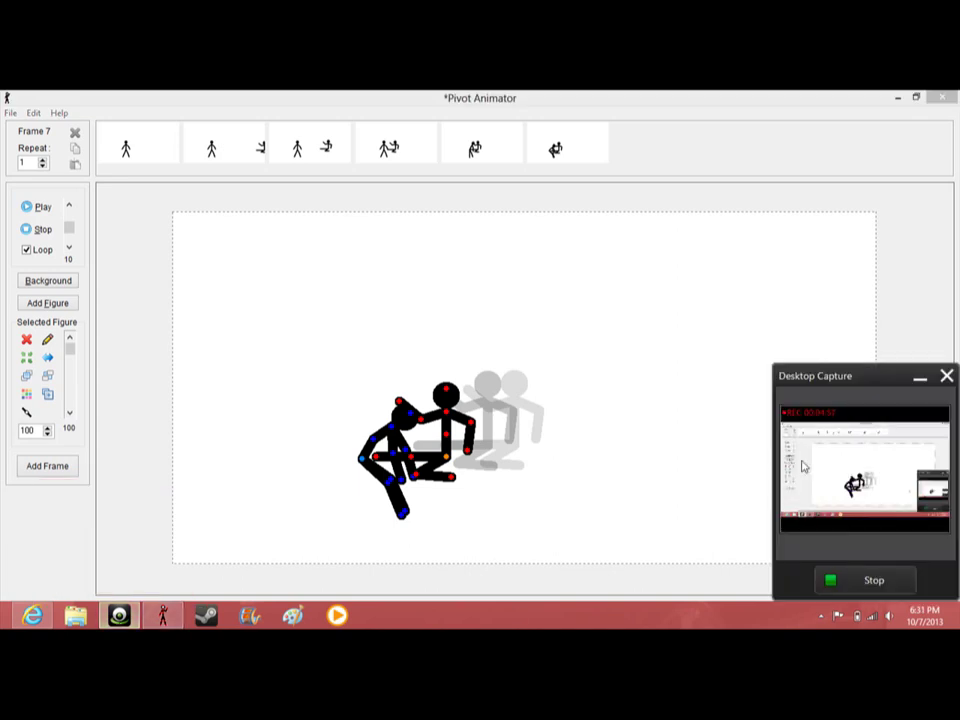
{"action": "left_click", "coordinate": [920, 376]}
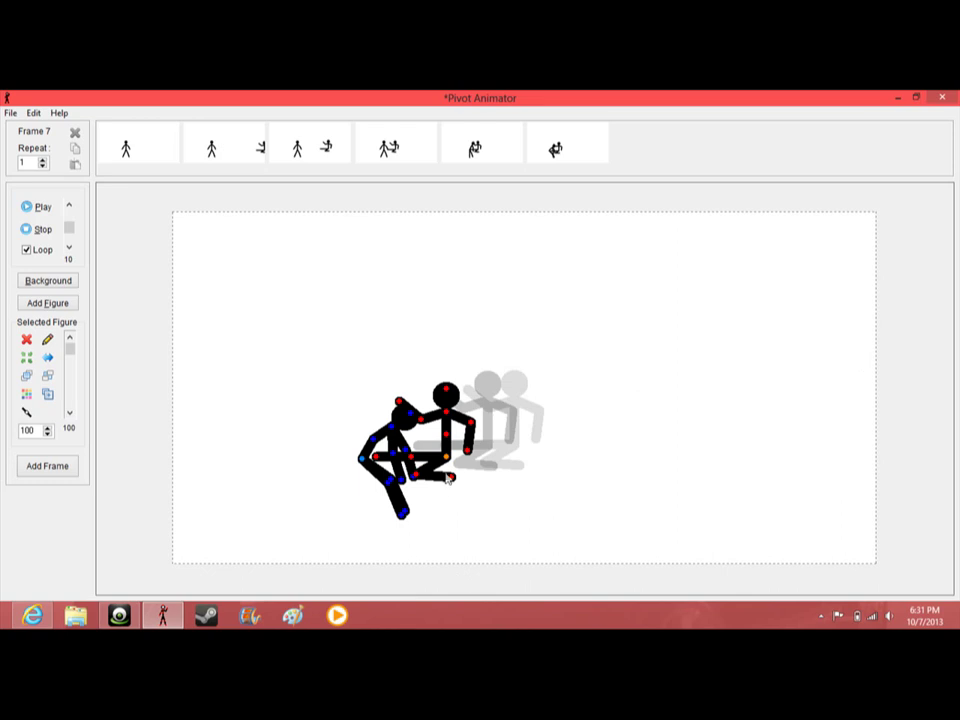
- Pose the two figures tangled down-left with a raised arm and save it as frame 8
{"action": "mouse_move", "coordinate": [362, 466]}
{"action": "left_mouse_down"}
{"action": "mouse_move", "coordinate": [340, 512]}
{"action": "mouse_move", "coordinate": [370, 515]}
{"action": "mouse_move", "coordinate": [358, 505]}
{"action": "mouse_move", "coordinate": [365, 517]}
{"action": "mouse_move", "coordinate": [368, 500]}
{"action": "mouse_move", "coordinate": [345, 488]}
{"action": "left_mouse_up"}
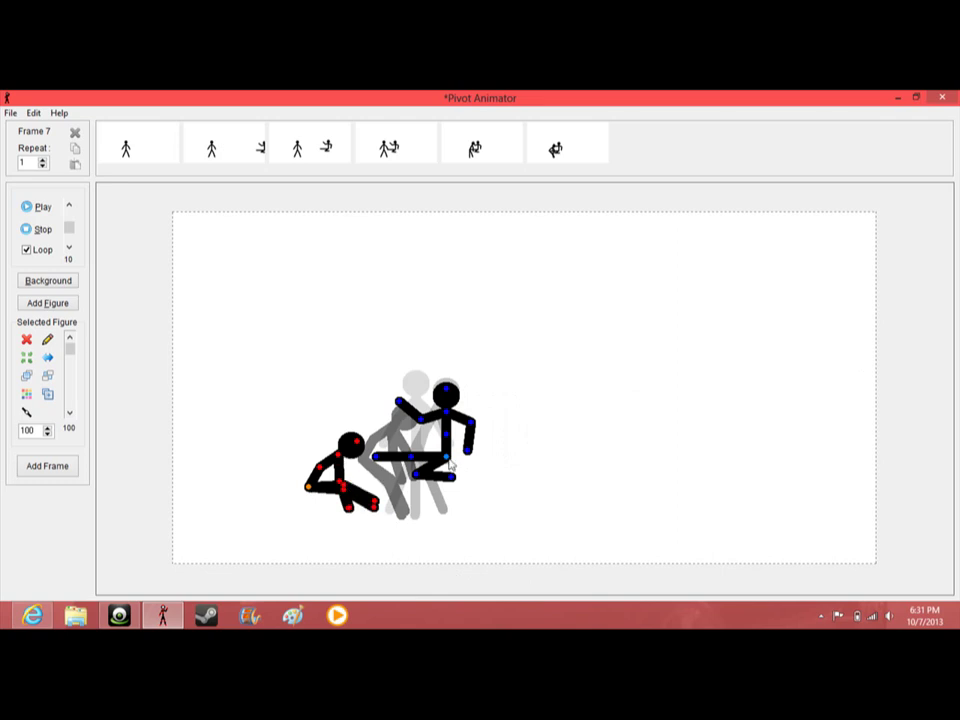
{"action": "mouse_move", "coordinate": [450, 468]}
{"action": "left_mouse_down"}
{"action": "mouse_move", "coordinate": [395, 492]}
{"action": "mouse_move", "coordinate": [385, 485]}
{"action": "left_mouse_up"}
{"action": "left_click_drag", "start_coordinate": [345, 430], "coordinate": [356, 402]}
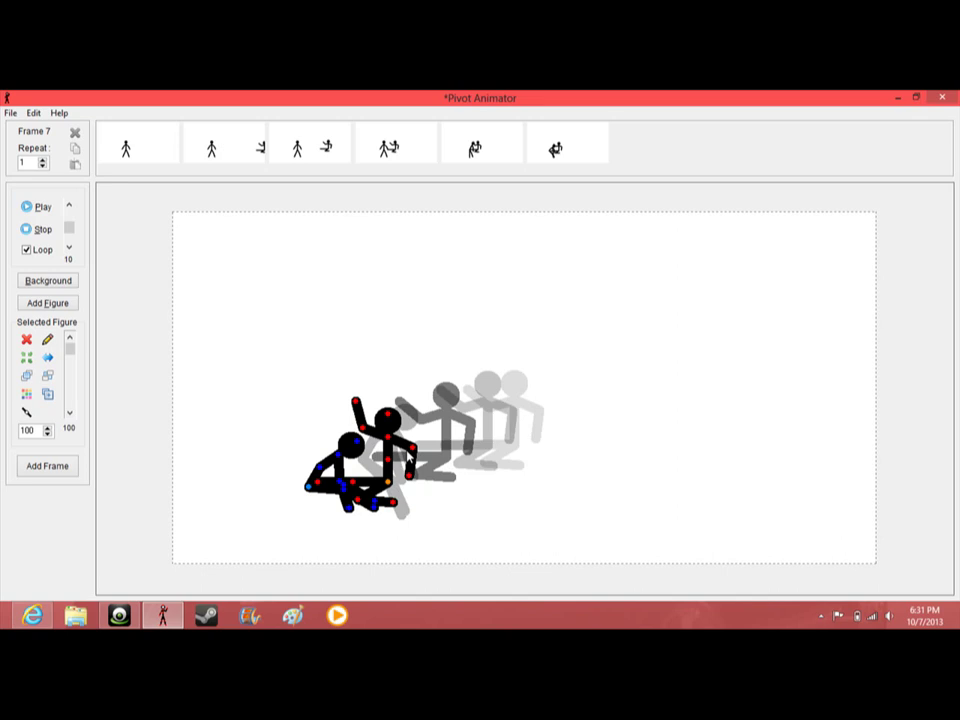
{"action": "key", "text": "a"}
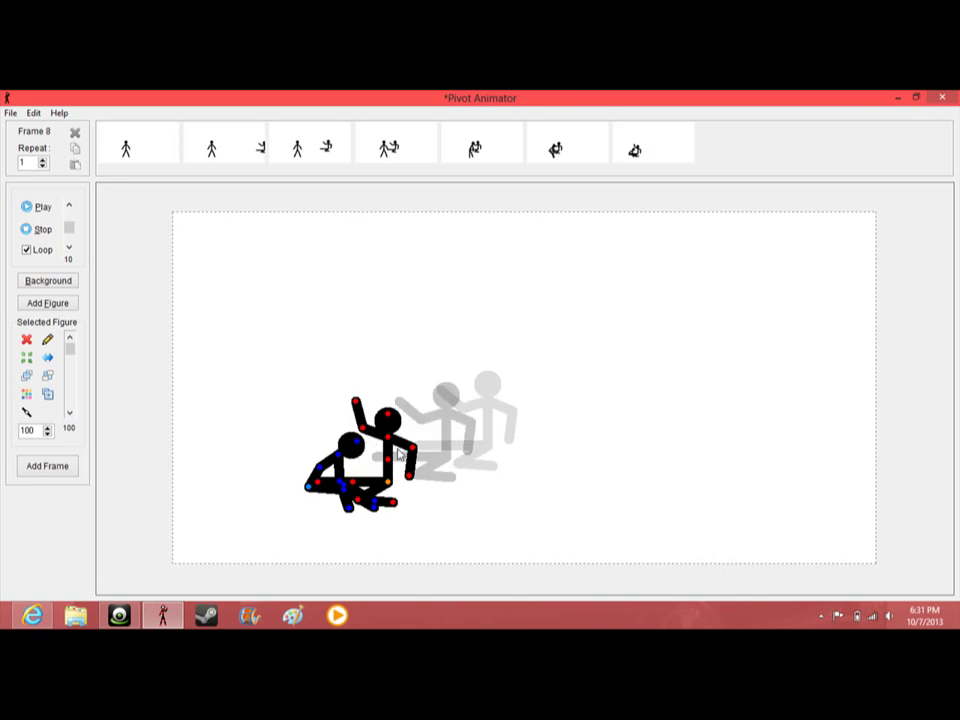
- Play back the animation, stop it, and bring up the Save As dialog
{"action": "key", "text": "p"}
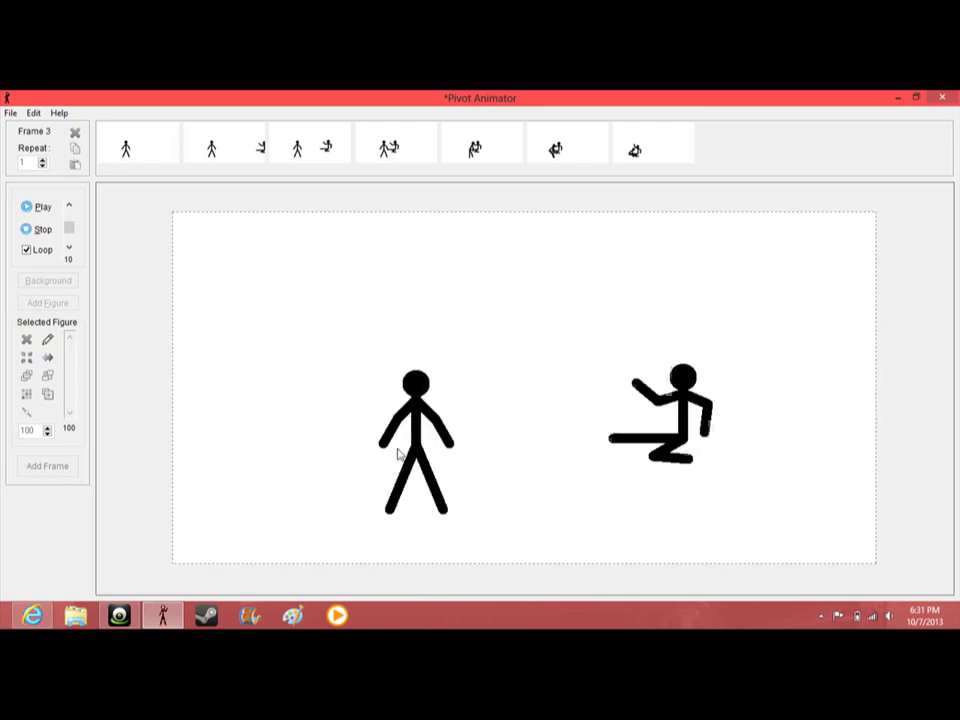
{"action": "key", "text": "s"}
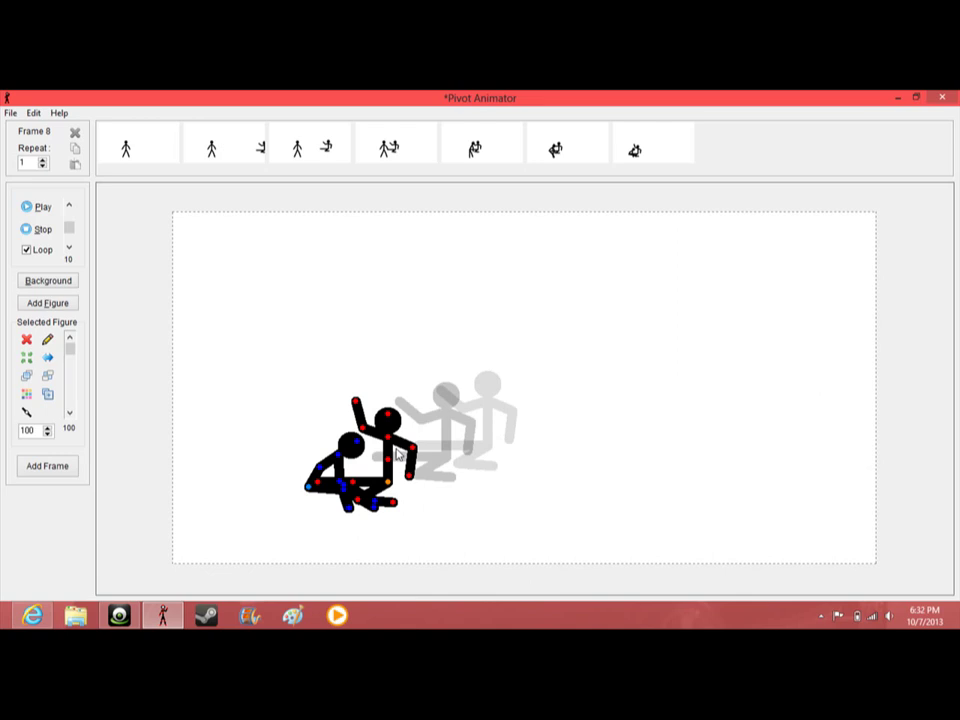
{"action": "key", "text": "ctrl+s"}
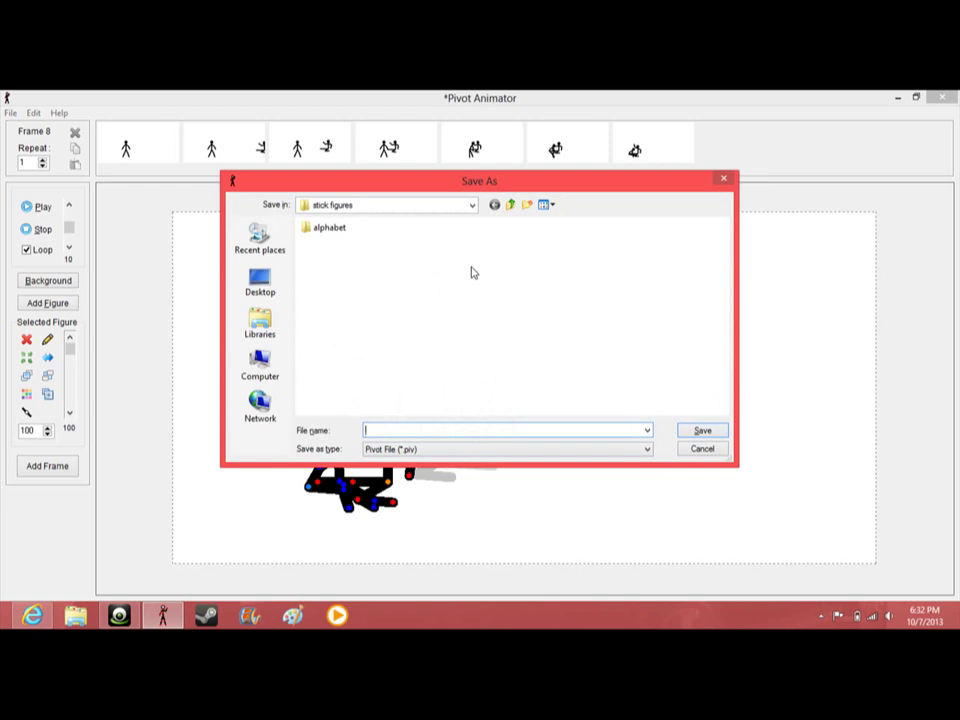
- Browse Libraries, Videos, Desktop, Recent places and the user folder, then cancel Save As
{"action": "left_click", "coordinate": [262, 322]}
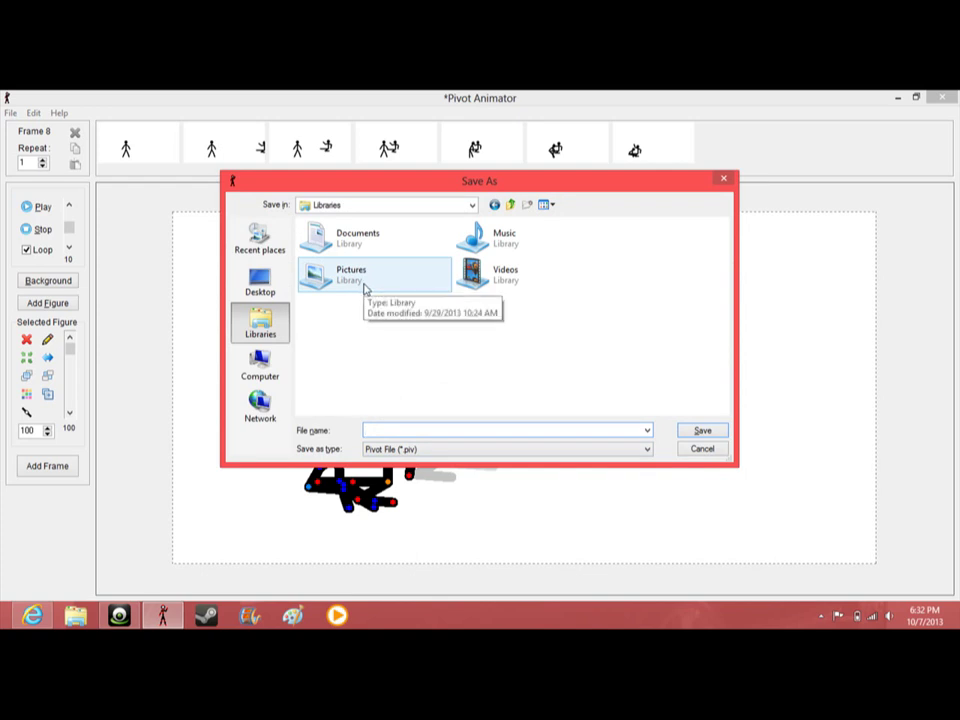
{"action": "left_click", "coordinate": [492, 285]}
{"action": "double_click", "coordinate": [492, 285]}
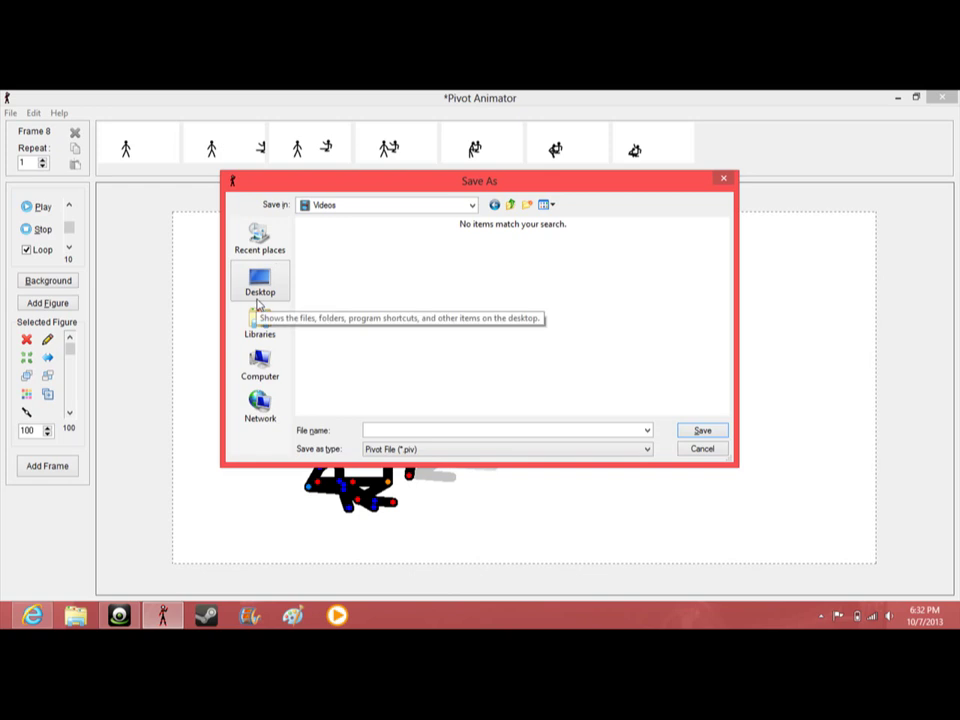
{"action": "left_click", "coordinate": [260, 285]}
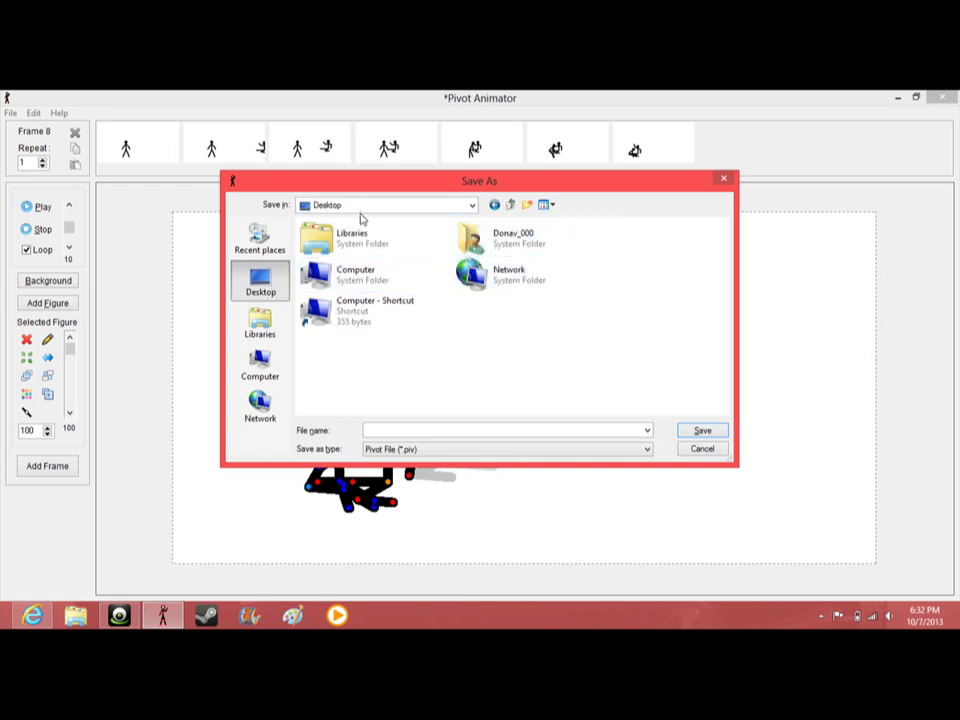
{"action": "left_click", "coordinate": [260, 240]}
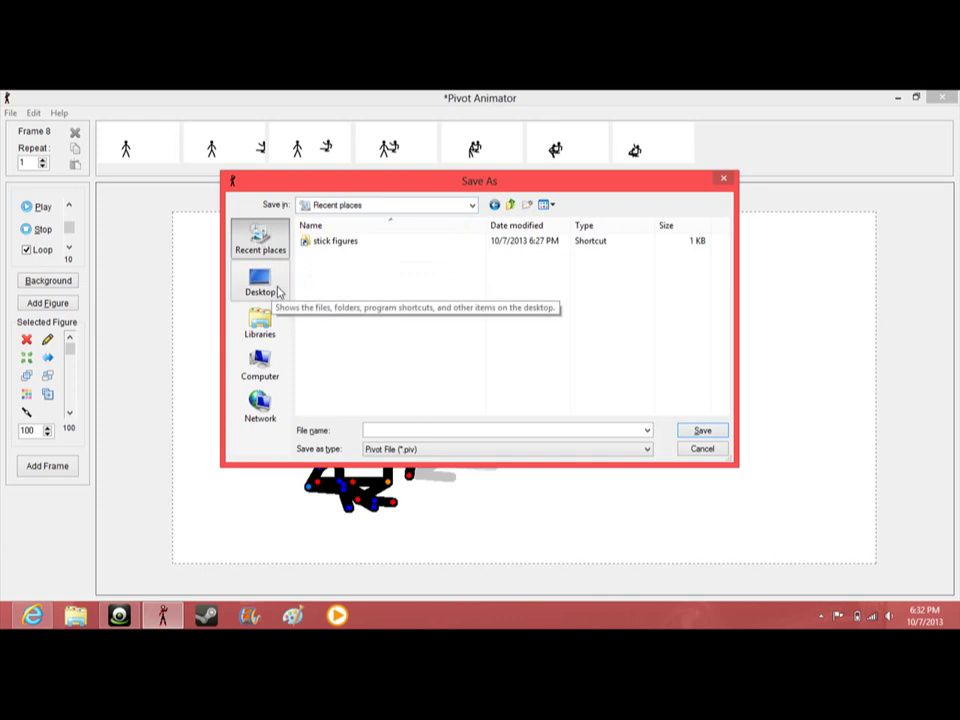
{"action": "left_click", "coordinate": [278, 290]}
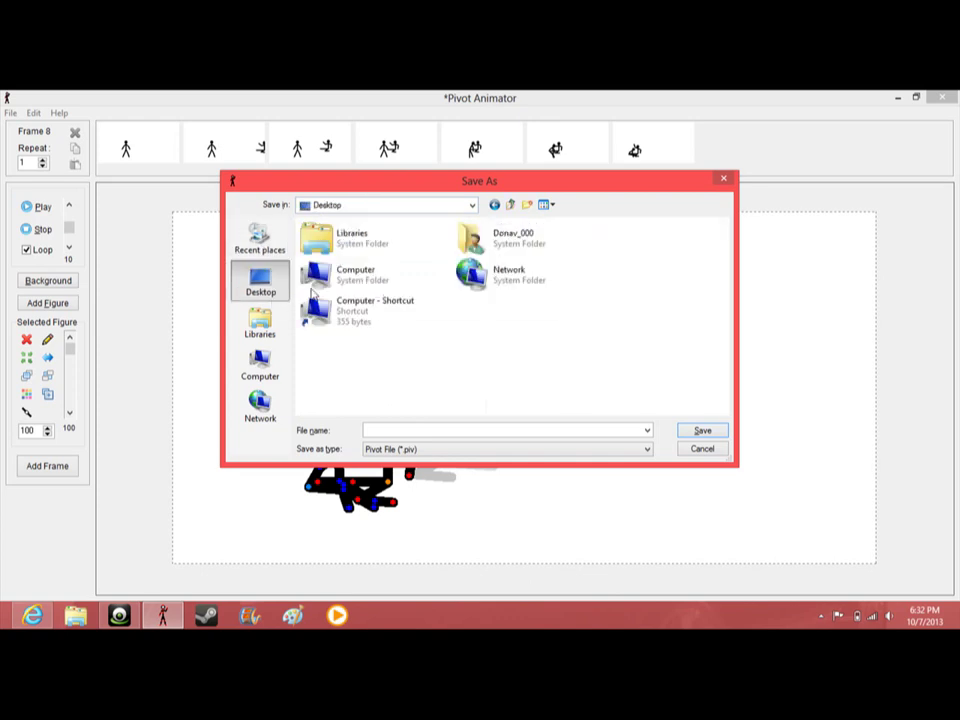
{"action": "double_click", "coordinate": [508, 232]}
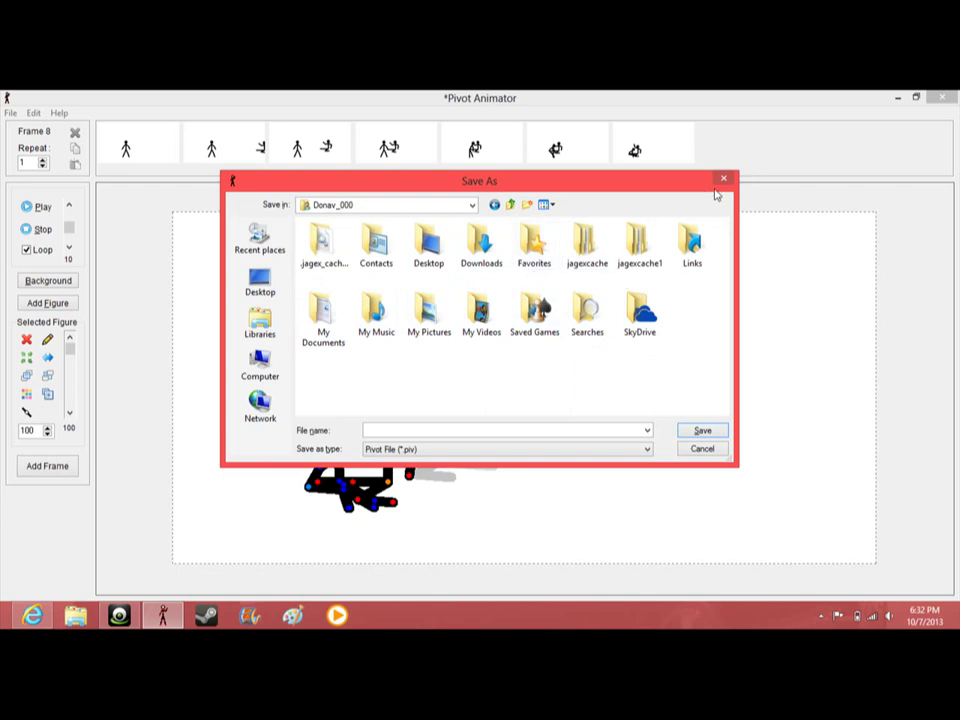
{"action": "left_click", "coordinate": [723, 179]}
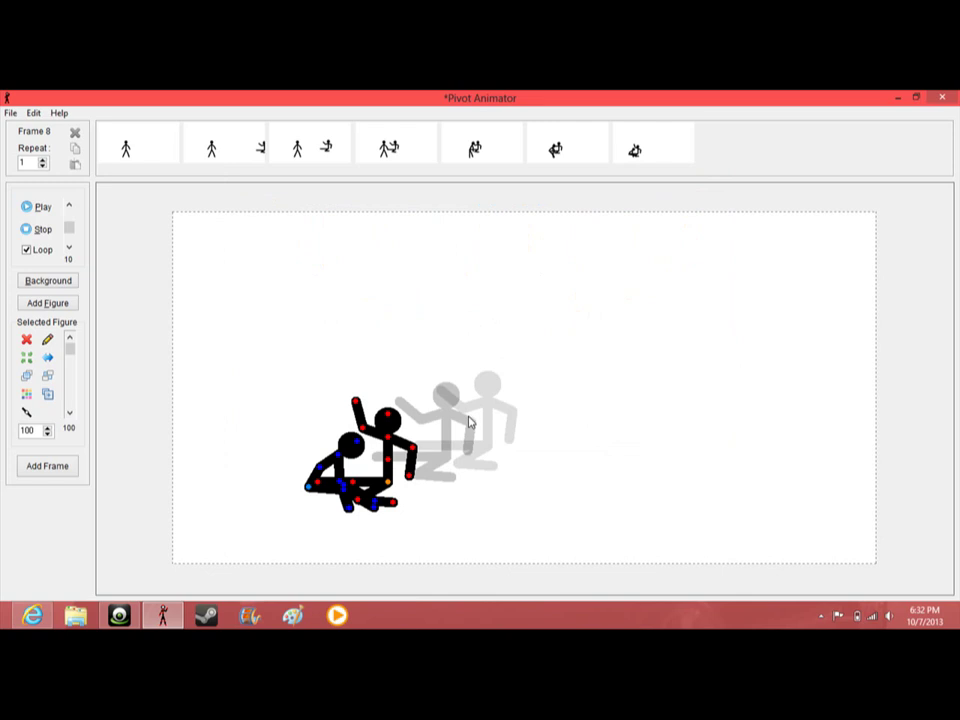
- Point Save Animation As at Pivot Animator's animations folder and ready the file name field
{"action": "left_click", "coordinate": [10, 112]}
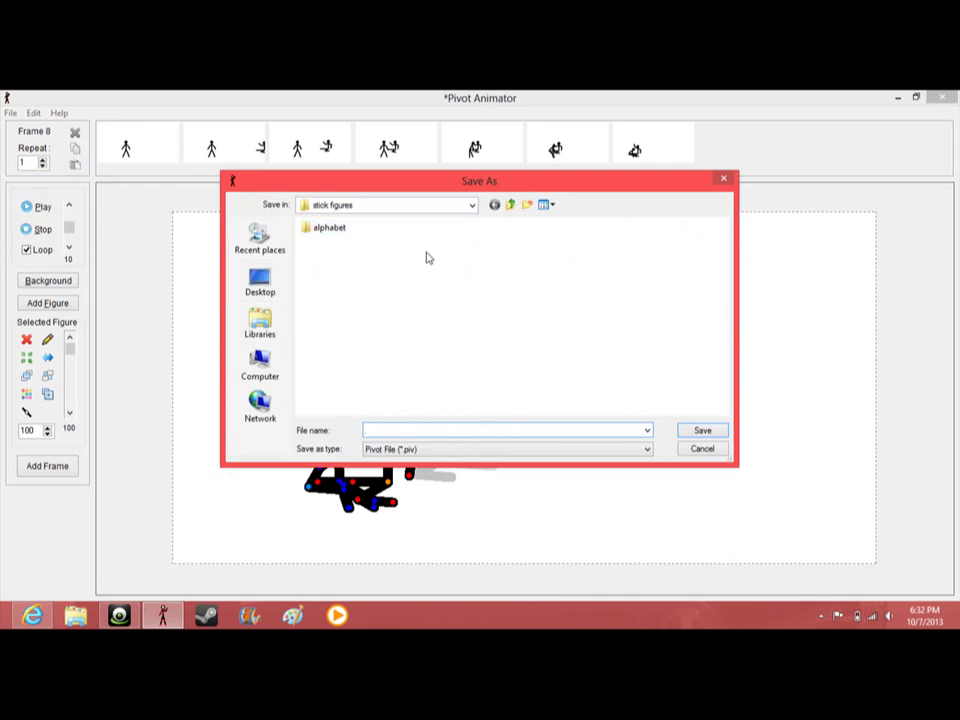
{"action": "left_click", "coordinate": [471, 205]}
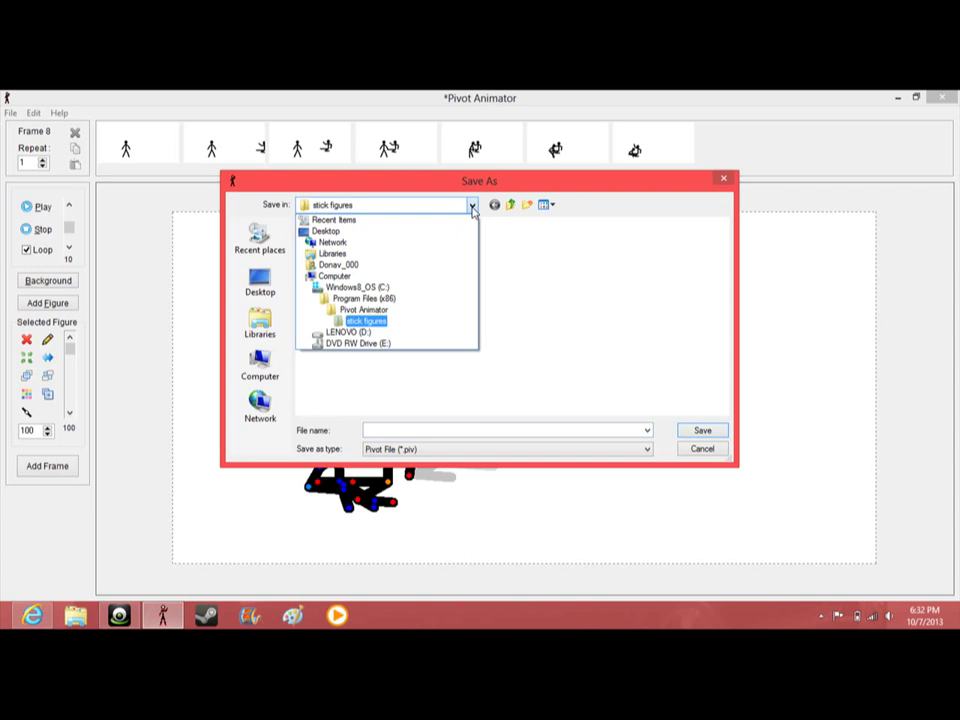
{"action": "left_click", "coordinate": [363, 310]}
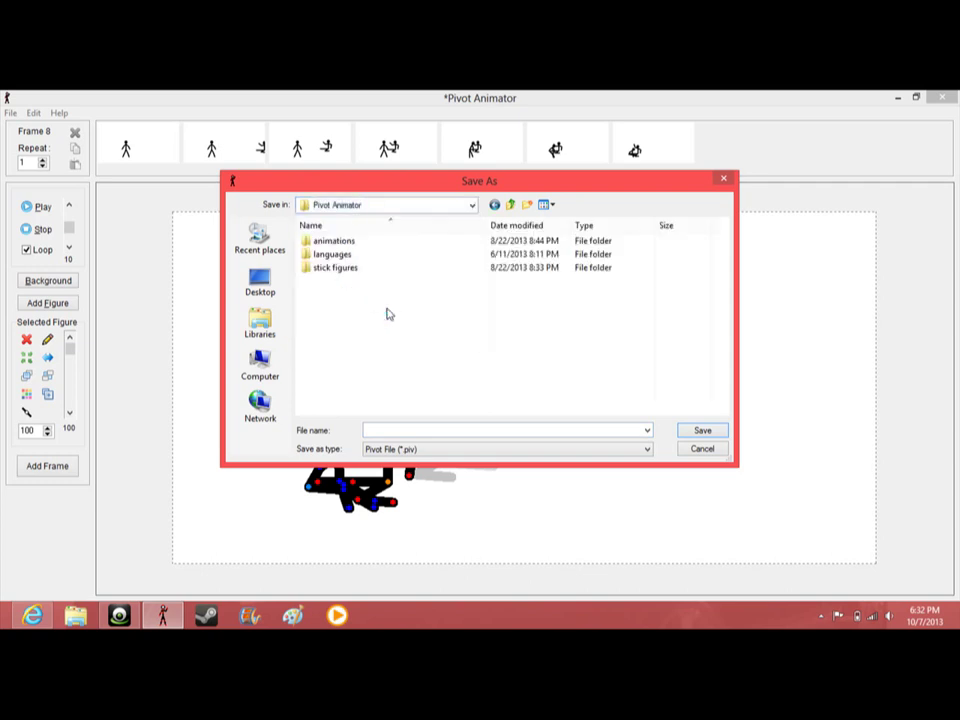
{"action": "left_click", "coordinate": [335, 241]}
{"action": "double_click", "coordinate": [335, 241]}
{"action": "scroll", "coordinate": [490, 320], "scroll_direction": "down", "scroll_amount": 4}
{"action": "scroll", "coordinate": [600, 340], "scroll_direction": "down", "scroll_amount": 3}
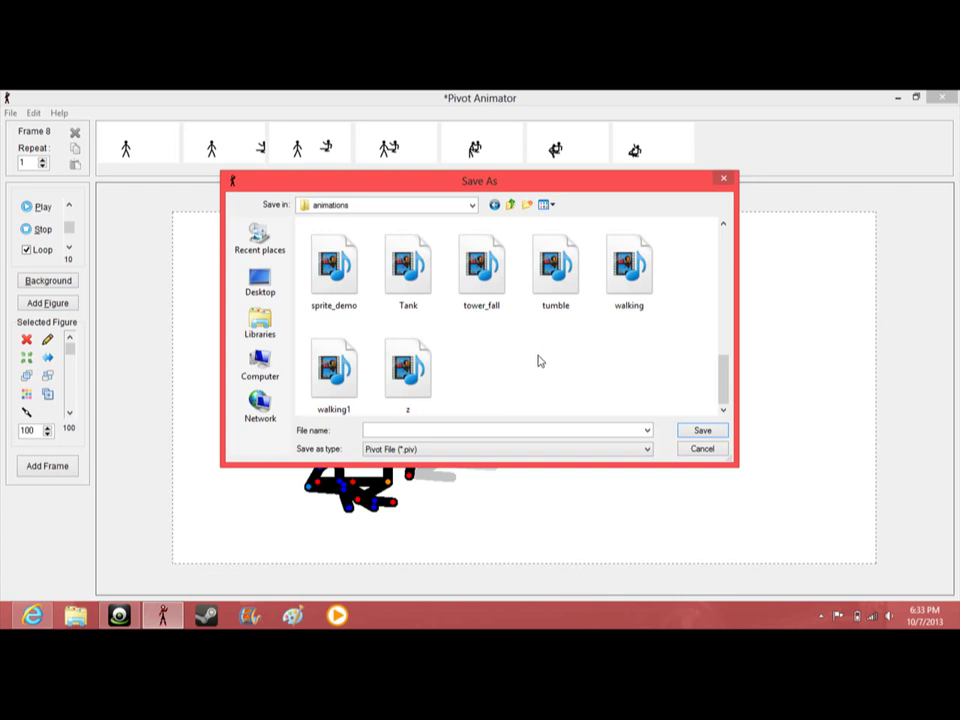
{"action": "left_click", "coordinate": [533, 430]}
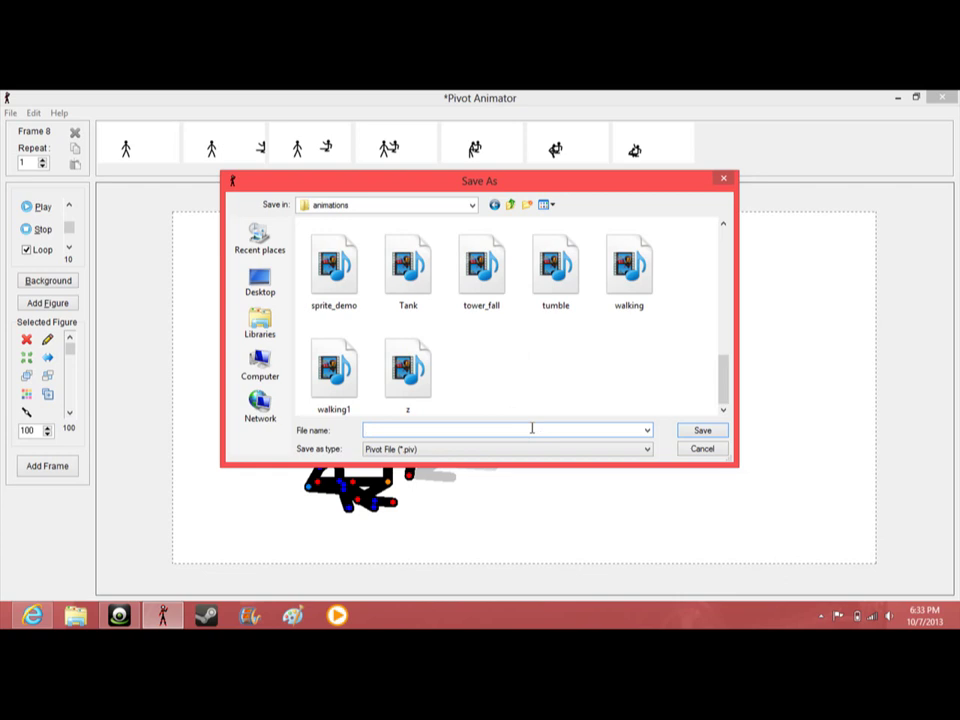
{"action": "type", "text": "x"}
- Confirm saving the animation under the name 'x'
{"action": "left_click", "coordinate": [700, 431]}
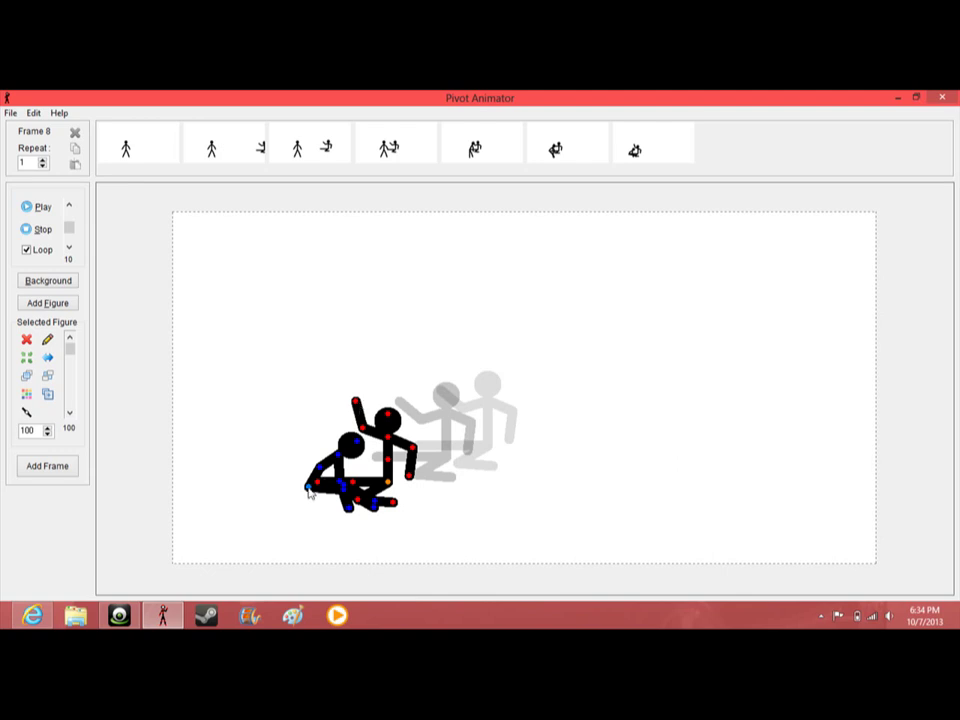
- Nudge the crouched figure's hand left, then clear the project with File > New
{"action": "left_click", "coordinate": [305, 487]}
{"action": "left_click_drag", "start_coordinate": [305, 487], "coordinate": [287, 503]}
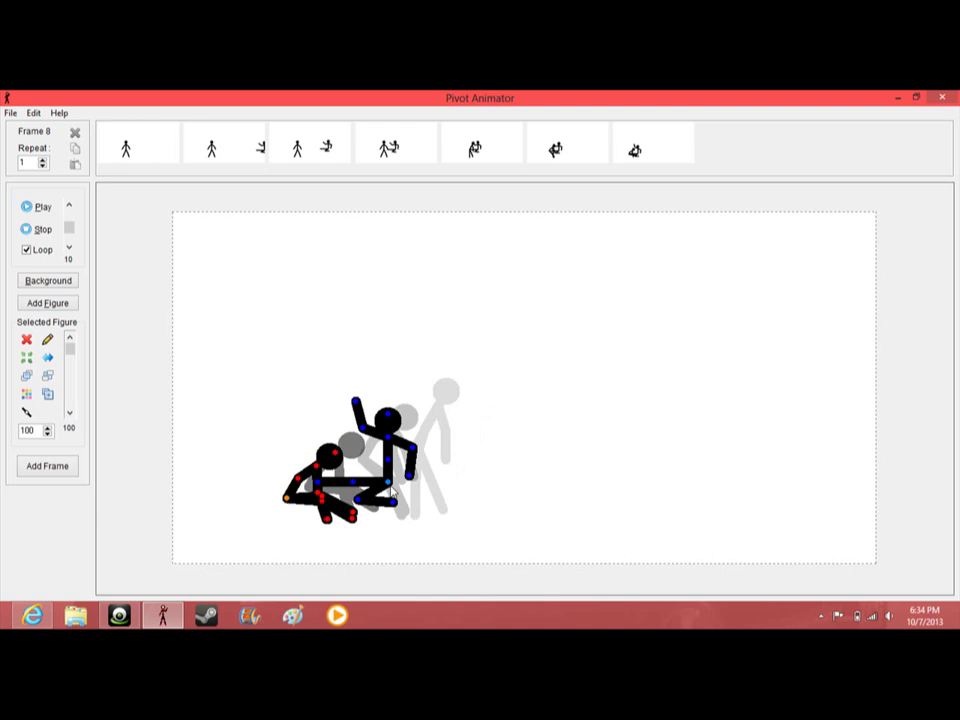
{"action": "left_click", "coordinate": [33, 112]}
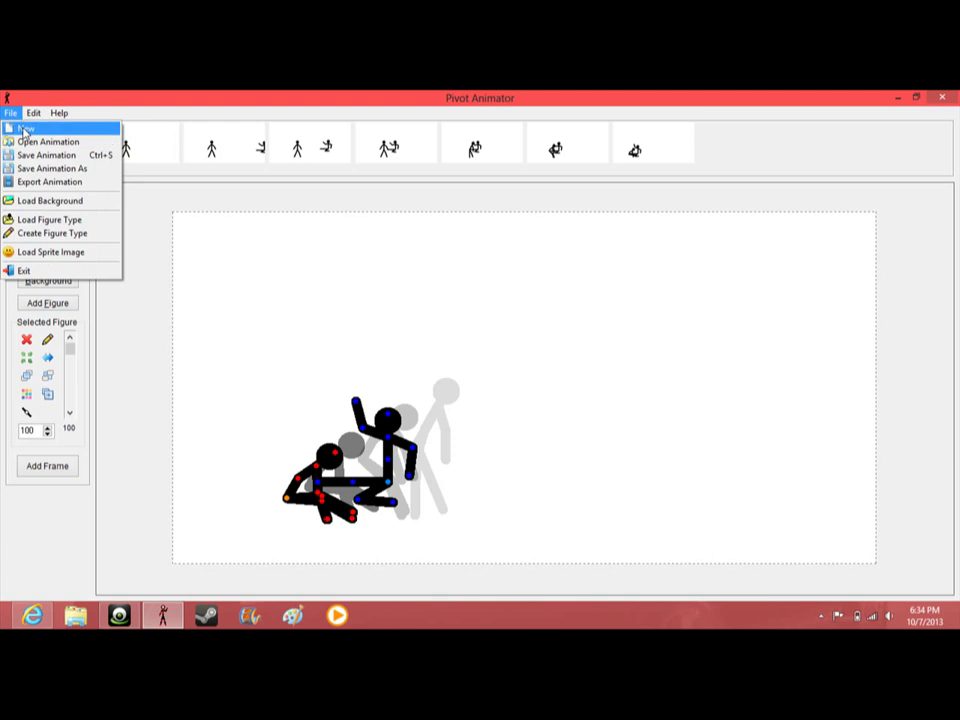
{"action": "left_click", "coordinate": [26, 128]}
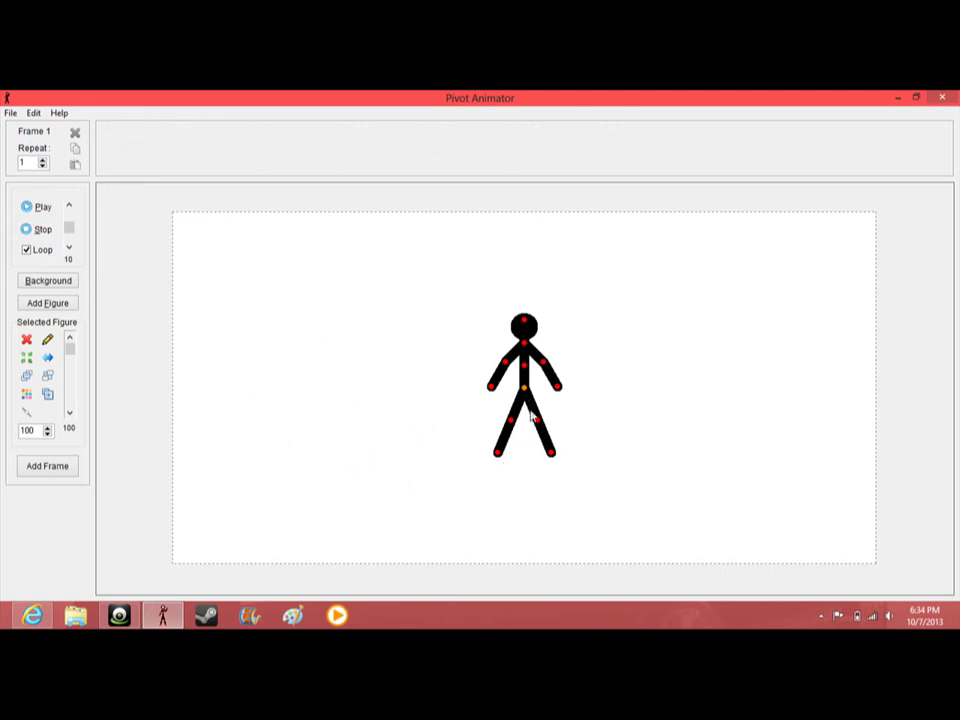
{"action": "scroll", "coordinate": [537, 425], "scroll_direction": "up", "scroll_amount": 5}
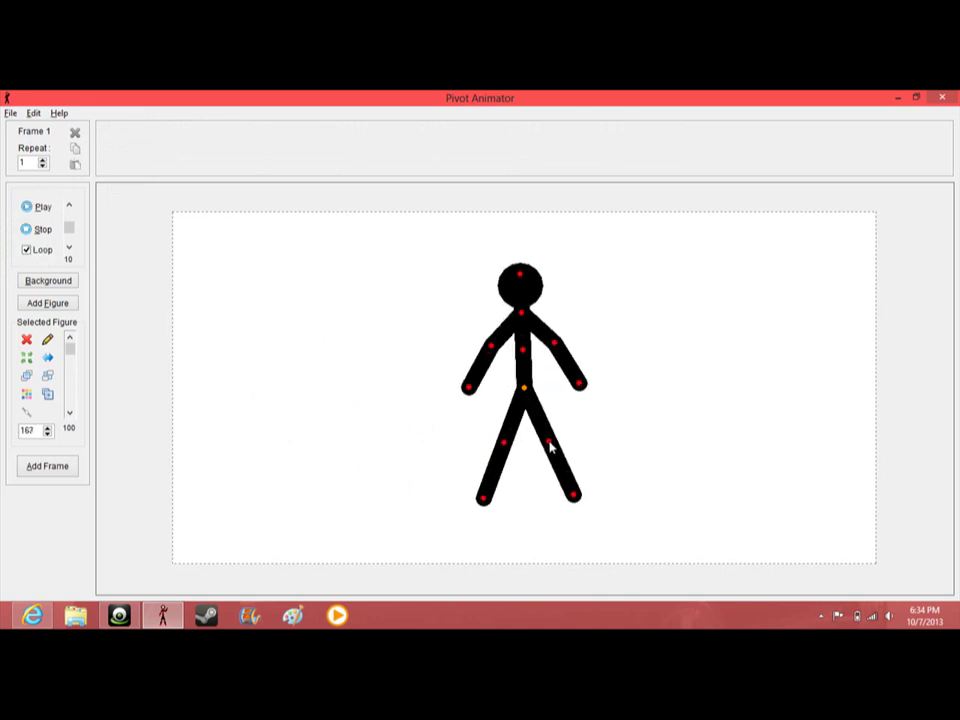
{"action": "scroll", "coordinate": [540, 430], "scroll_direction": "up", "scroll_amount": 3}
{"action": "scroll", "coordinate": [545, 440], "scroll_direction": "down", "scroll_amount": 2}
{"action": "scroll", "coordinate": [548, 447], "scroll_direction": "down", "scroll_amount": 5}
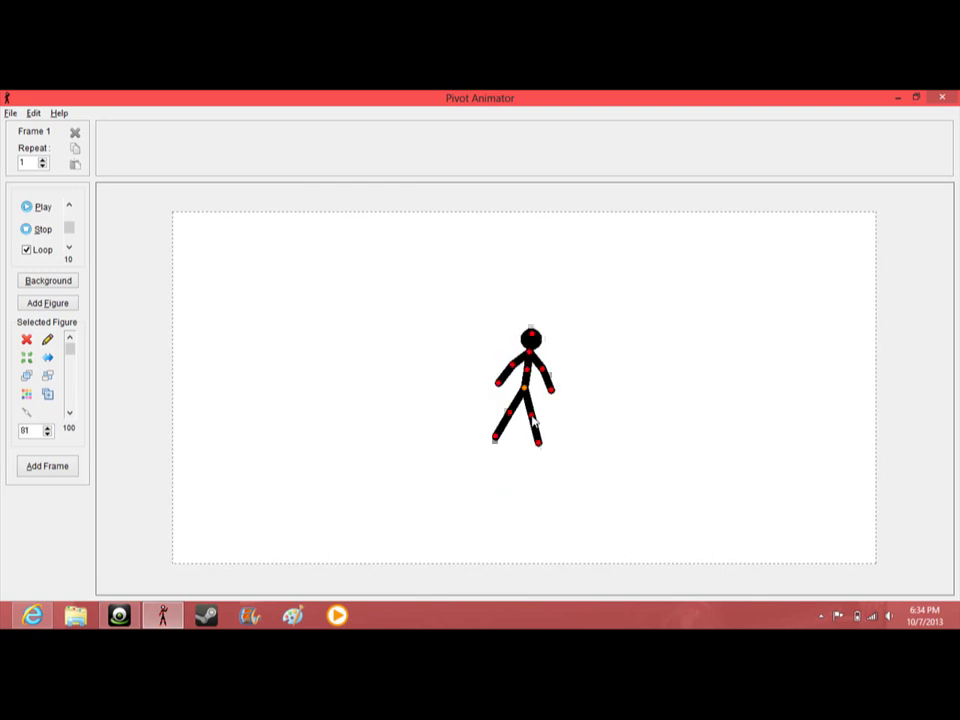
{"action": "scroll", "coordinate": [548, 447], "scroll_direction": "up", "scroll_amount": 8}
{"action": "scroll", "coordinate": [548, 447], "scroll_direction": "down", "scroll_amount": 3}
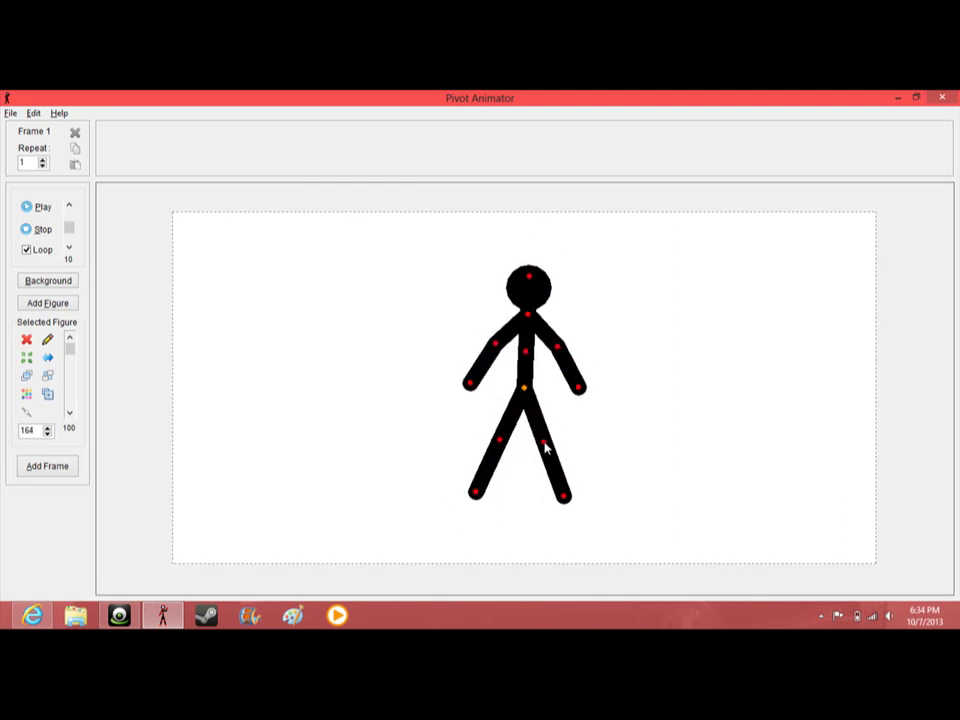
{"action": "scroll", "coordinate": [548, 447], "scroll_direction": "down", "scroll_amount": 2}
{"action": "scroll", "coordinate": [548, 447], "scroll_direction": "up", "scroll_amount": 1}
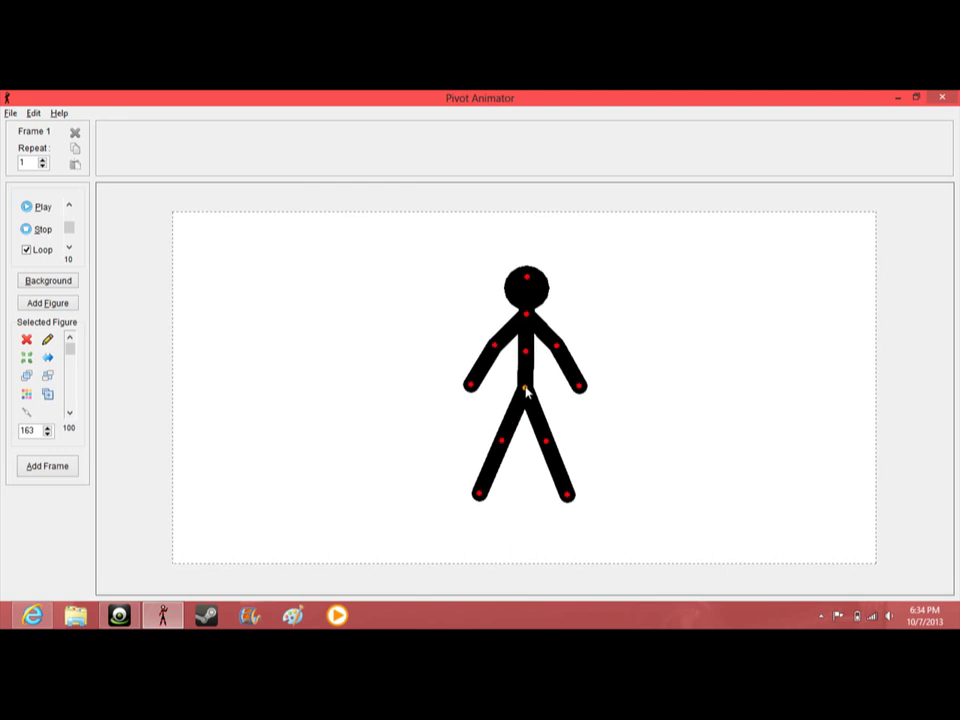
- Shift the enlarged lone stick figure slightly left on the stage
{"action": "mouse_move", "coordinate": [527, 391]}
{"action": "left_mouse_down"}
{"action": "mouse_move", "coordinate": [499, 391]}
{"action": "mouse_move", "coordinate": [499, 399]}
{"action": "left_mouse_up"}
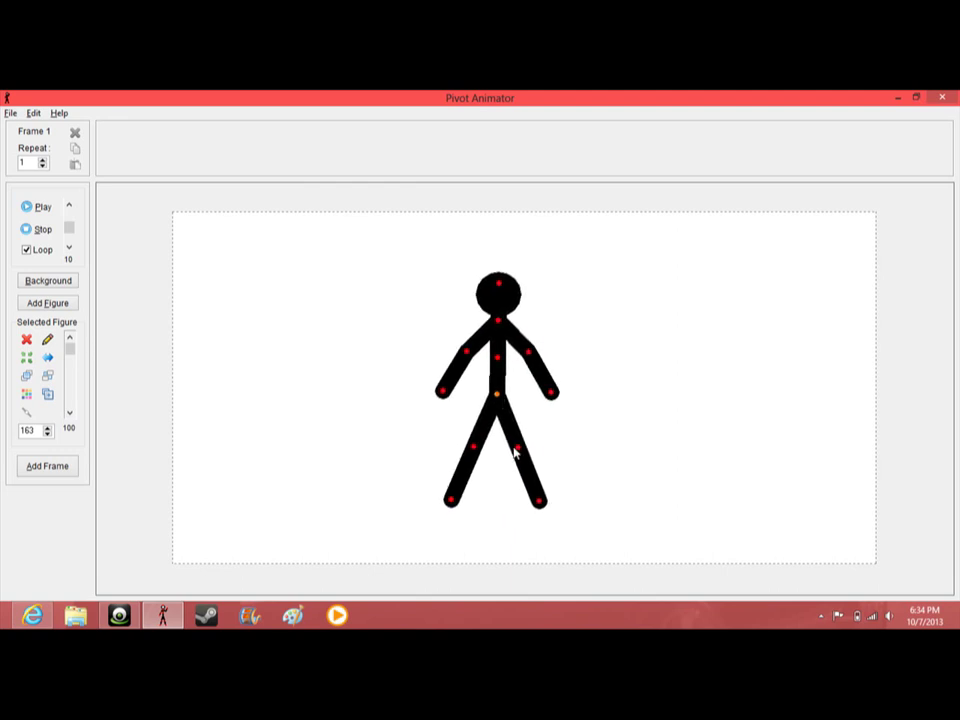
{"action": "scroll", "coordinate": [519, 452], "scroll_direction": "down", "scroll_amount": 5}
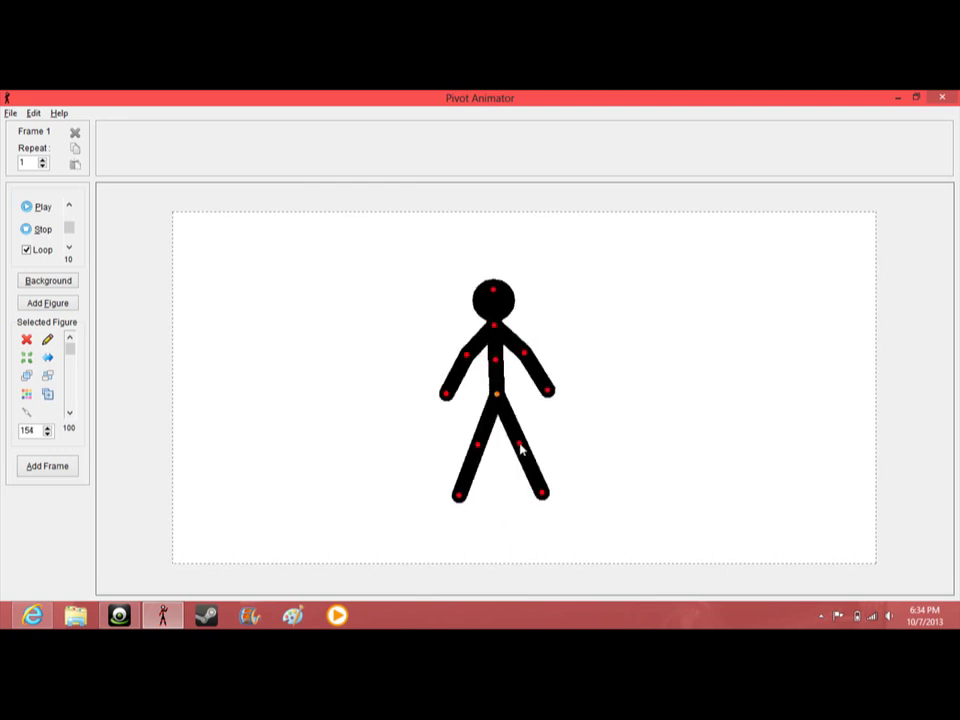
{"action": "scroll", "coordinate": [519, 452], "scroll_direction": "up", "scroll_amount": 10}
{"action": "scroll", "coordinate": [522, 460], "scroll_direction": "up", "scroll_amount": 10}
{"action": "scroll", "coordinate": [525, 468], "scroll_direction": "up", "scroll_amount": 10}
{"action": "scroll", "coordinate": [525, 468], "scroll_direction": "down", "scroll_amount": 1}
{"action": "scroll", "coordinate": [525, 468], "scroll_direction": "down", "scroll_amount": 1}
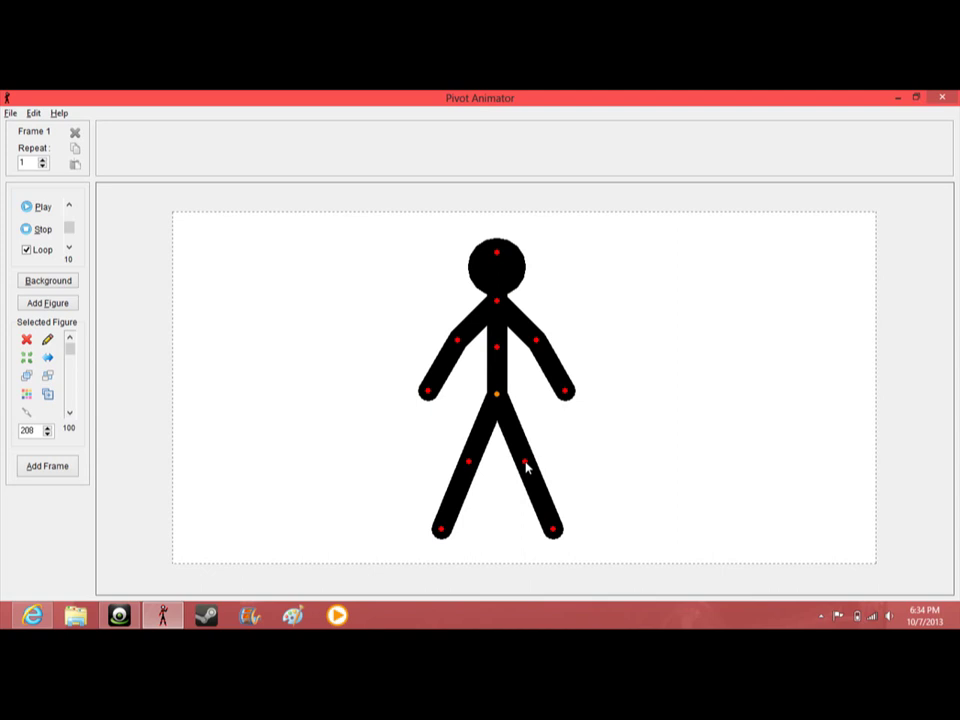
- Hang the tall figure's arms and rear leg straight, move it far left, and test transparency
{"action": "left_click_drag", "start_coordinate": [497, 395], "coordinate": [318, 408]}
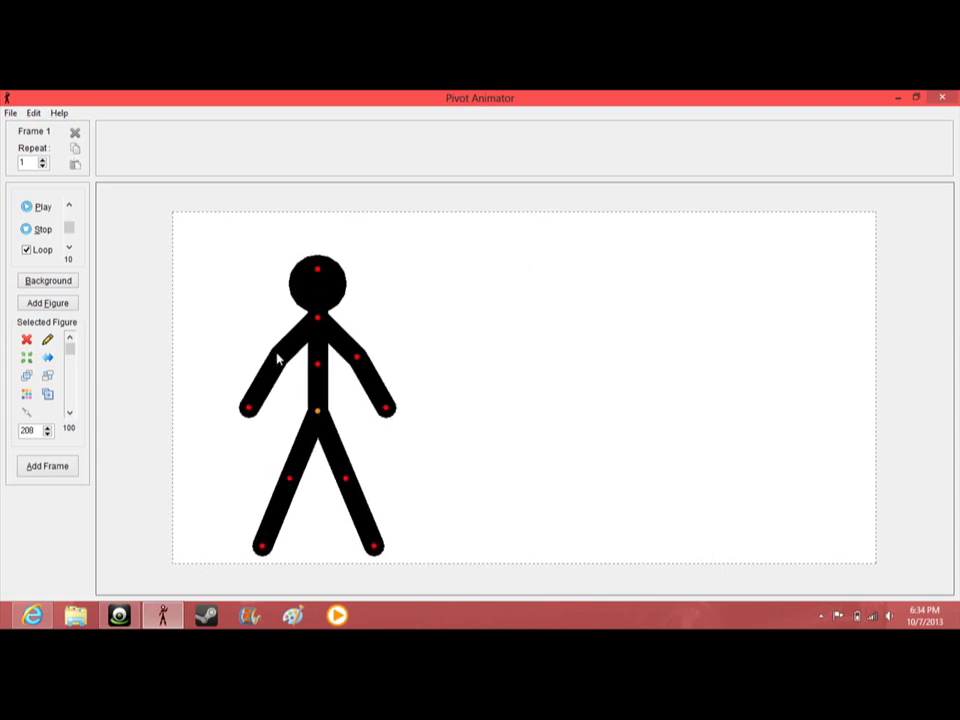
{"action": "left_click_drag", "start_coordinate": [280, 356], "coordinate": [312, 375]}
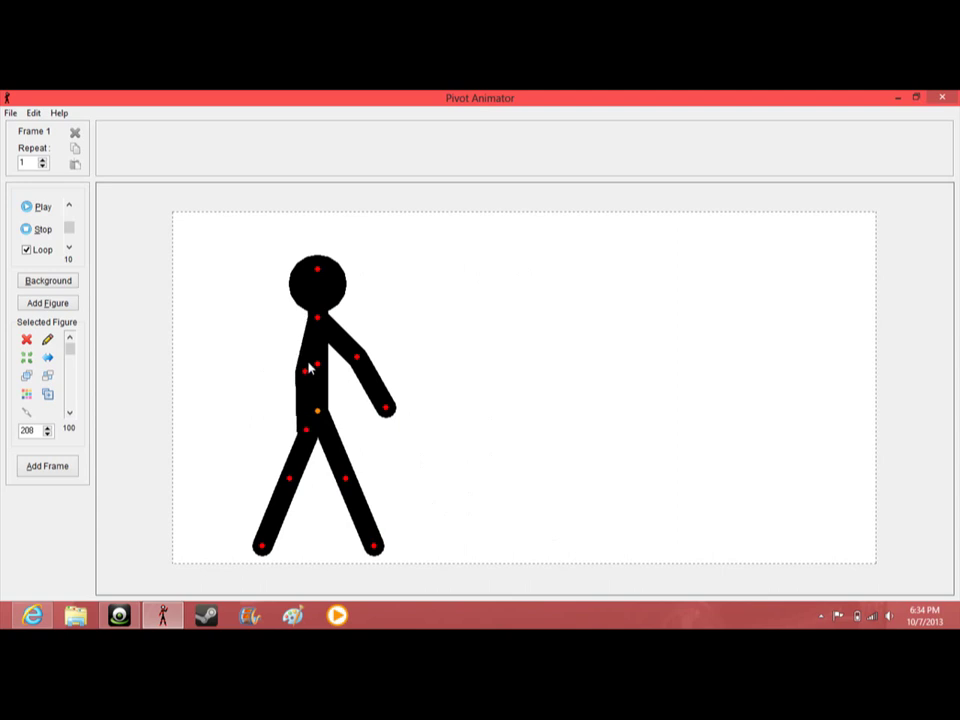
{"action": "left_click_drag", "start_coordinate": [388, 412], "coordinate": [413, 382]}
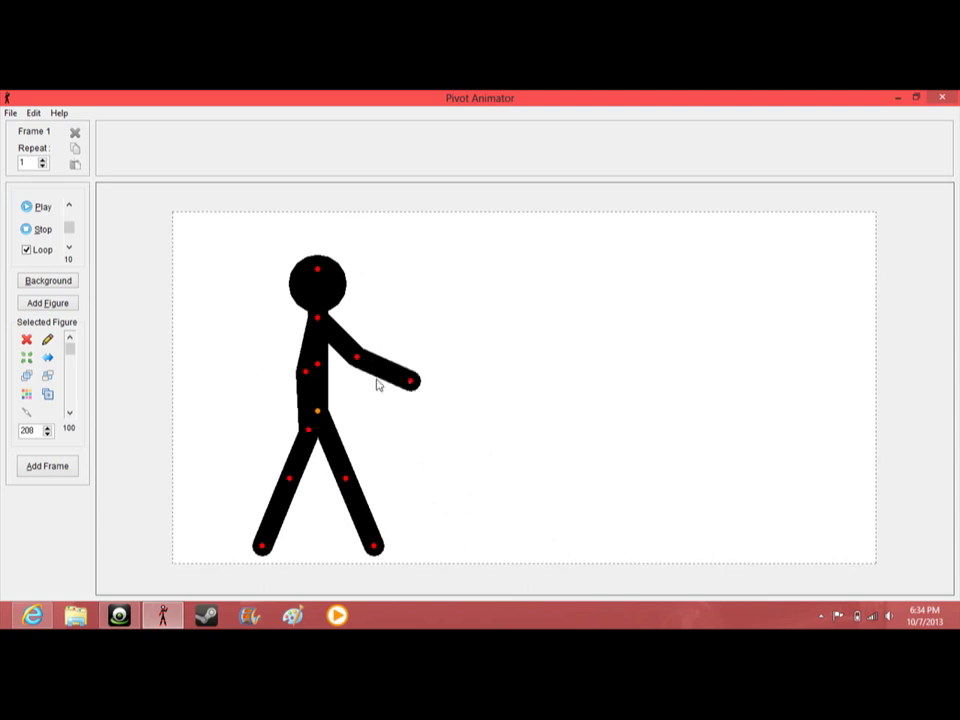
{"action": "left_click_drag", "start_coordinate": [358, 358], "coordinate": [315, 377]}
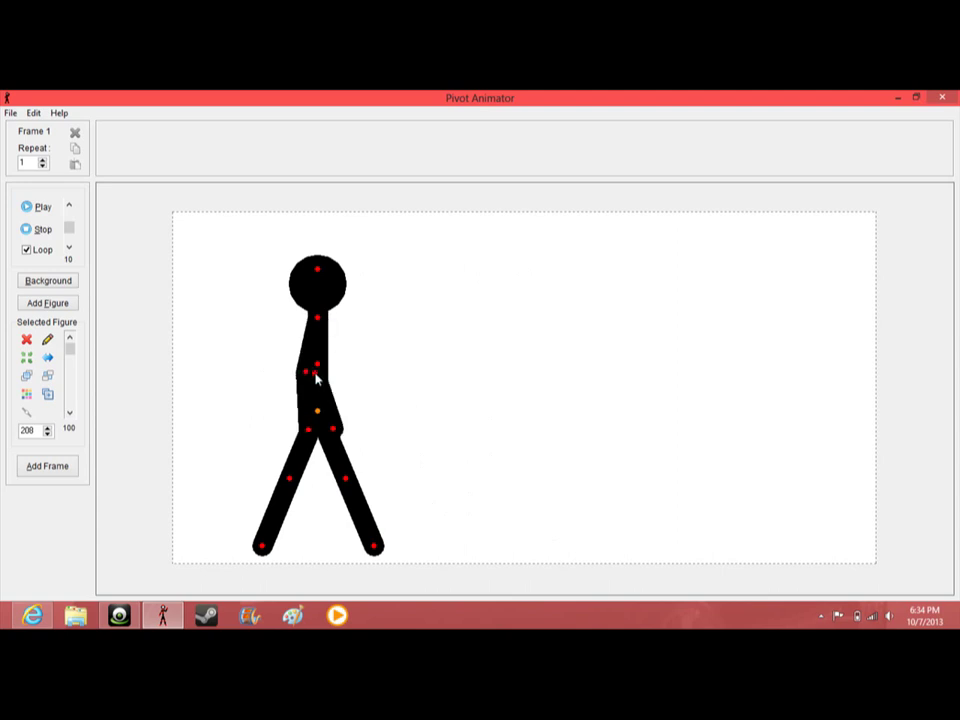
{"action": "mouse_move", "coordinate": [290, 480]}
{"action": "left_mouse_down"}
{"action": "mouse_move", "coordinate": [322, 488]}
{"action": "mouse_move", "coordinate": [312, 488]}
{"action": "left_mouse_up"}
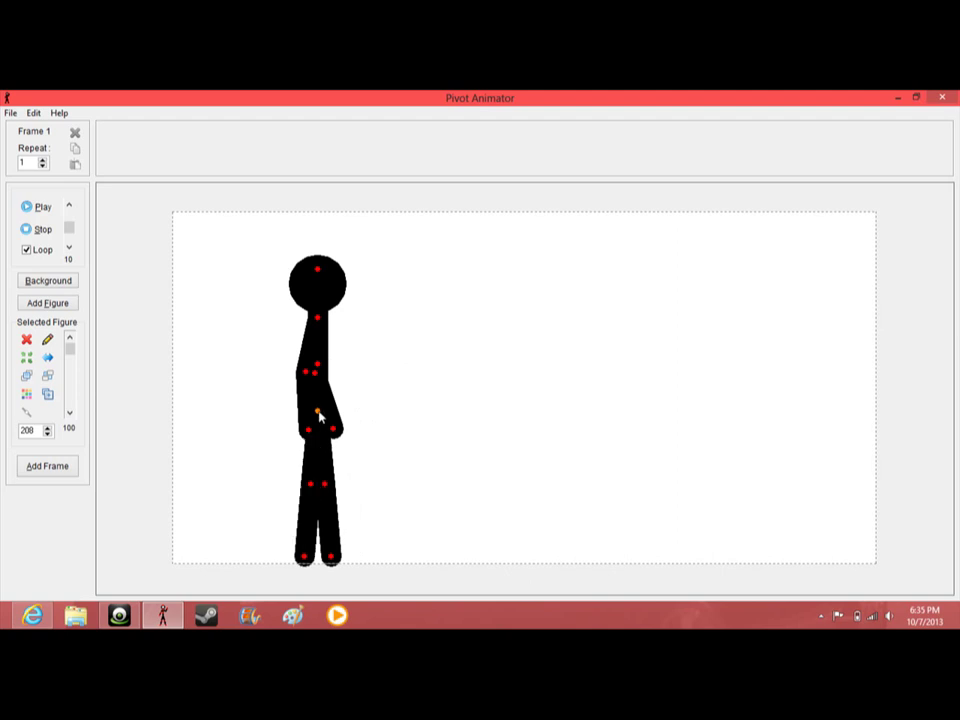
{"action": "left_click_drag", "start_coordinate": [318, 413], "coordinate": [268, 413]}
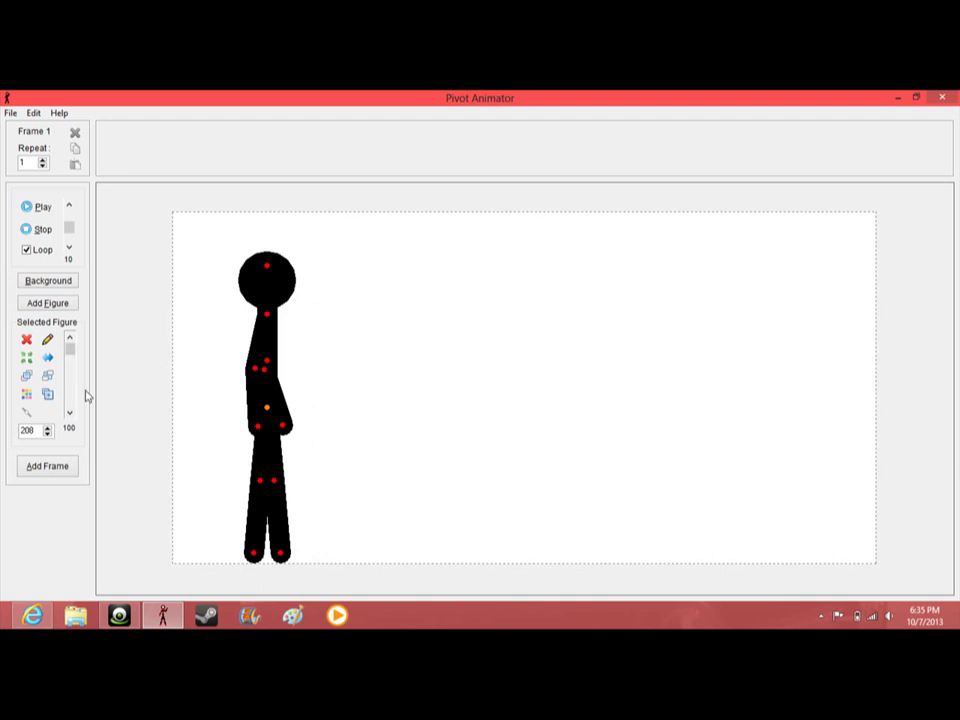
{"action": "left_click_drag", "start_coordinate": [70, 348], "coordinate": [70, 346]}
{"action": "left_click", "coordinate": [47, 303]}
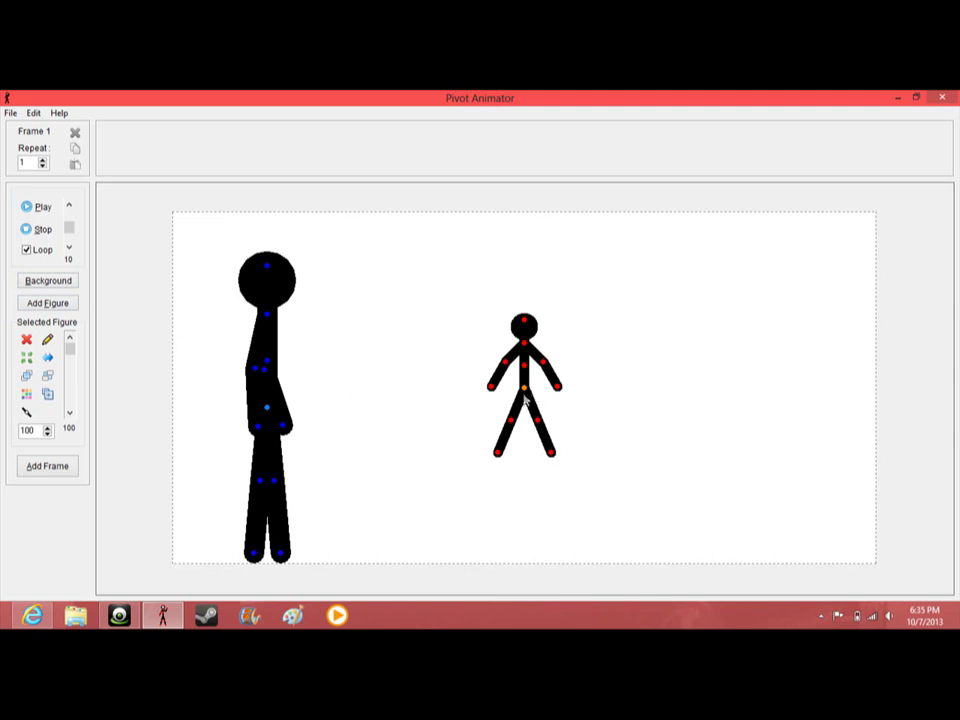
{"action": "key", "text": "Delete"}
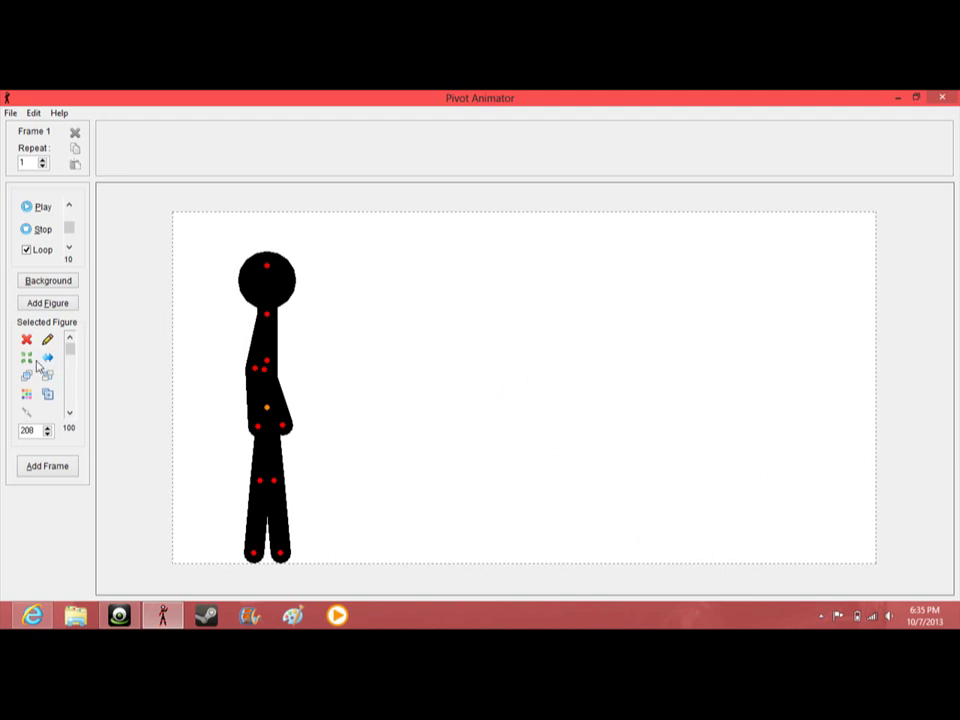
- Duplicate the figure, flip the copy to face left near the right edge, and store frame one
{"action": "left_click", "coordinate": [48, 394]}
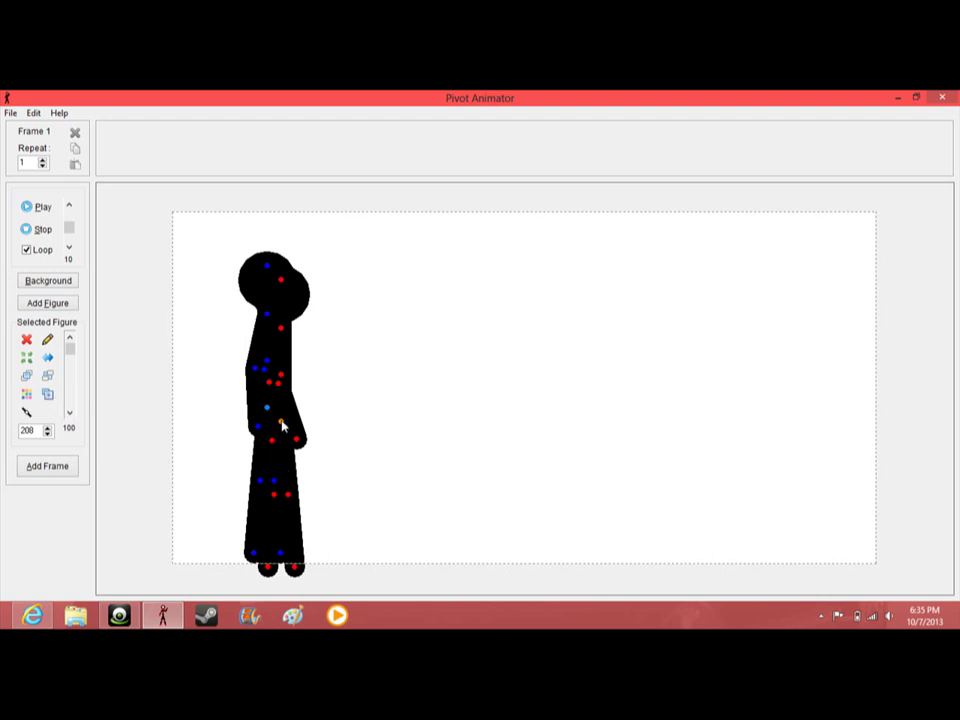
{"action": "mouse_move", "coordinate": [282, 428]}
{"action": "left_mouse_down"}
{"action": "mouse_move", "coordinate": [734, 430]}
{"action": "mouse_move", "coordinate": [742, 398]}
{"action": "left_mouse_up"}
{"action": "left_click", "coordinate": [47, 357]}
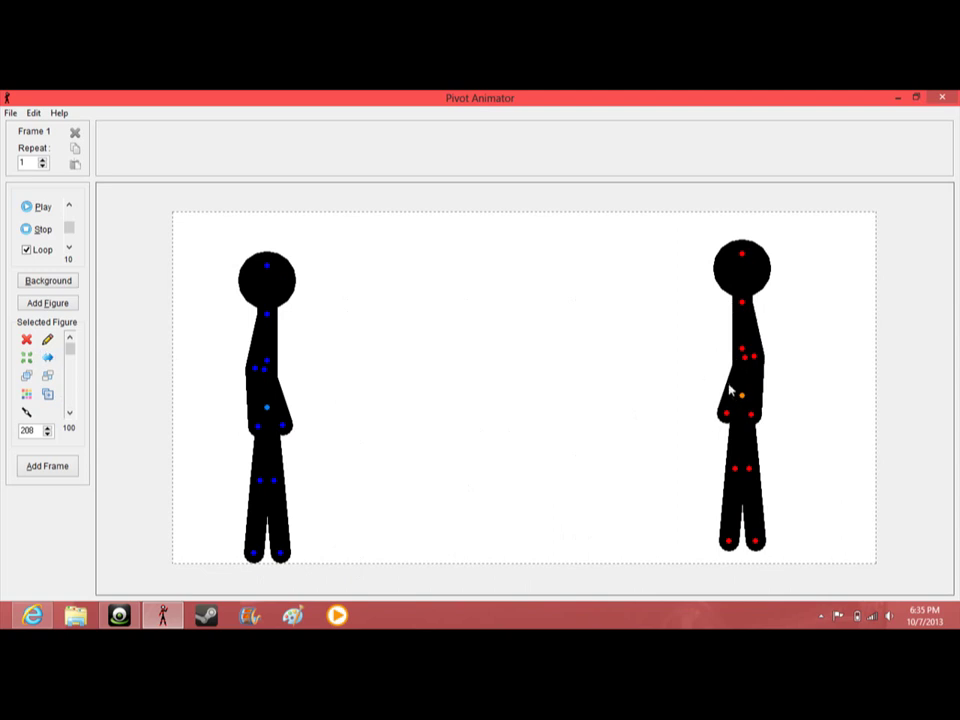
{"action": "left_click_drag", "start_coordinate": [744, 400], "coordinate": [731, 391]}
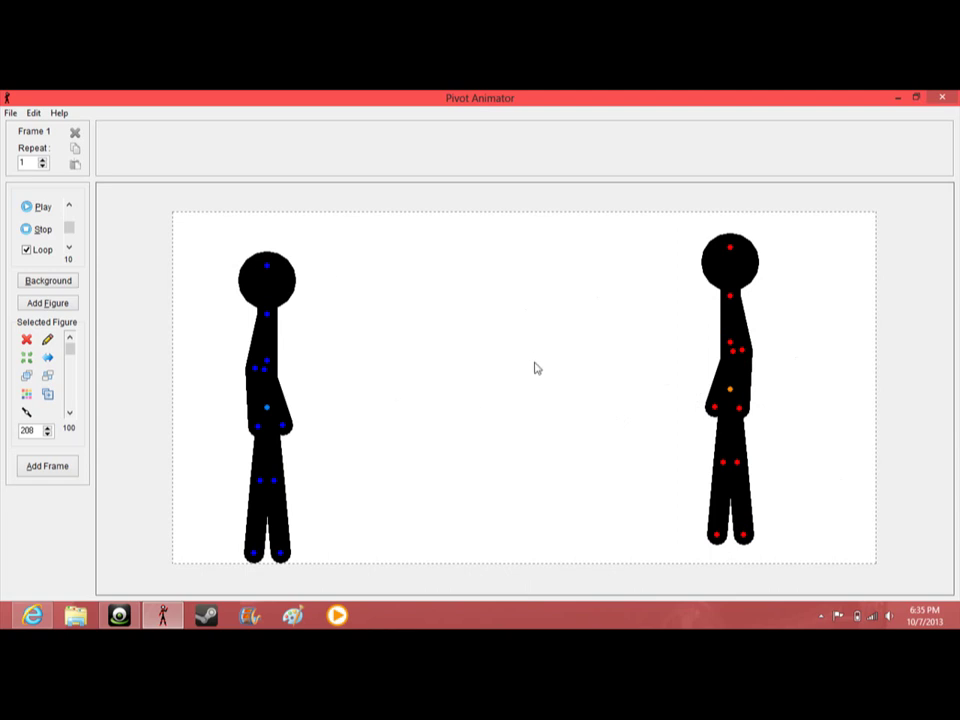
{"action": "left_click_drag", "start_coordinate": [731, 393], "coordinate": [810, 412]}
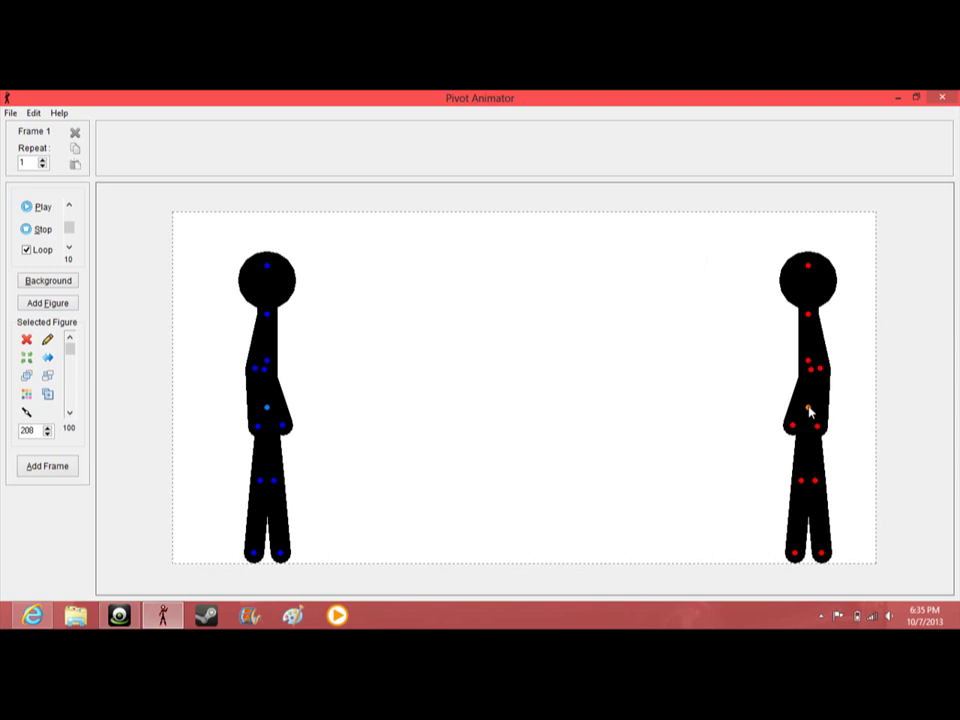
{"action": "key", "text": "a"}
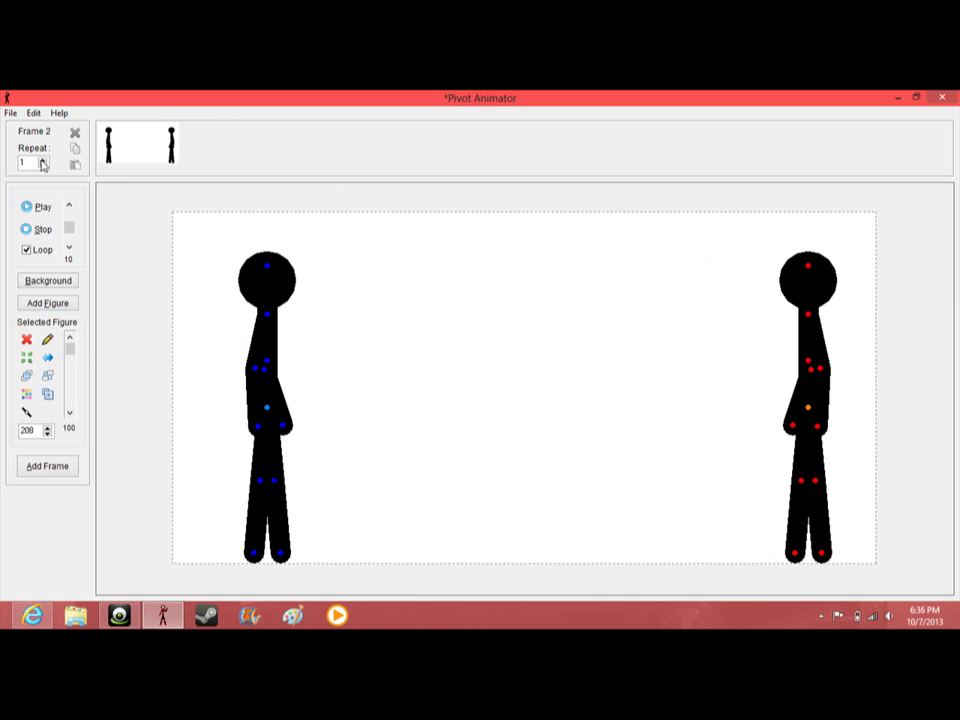
- Reopen frame 1 from the timeline and select the left and right figures
{"action": "left_click", "coordinate": [138, 143]}
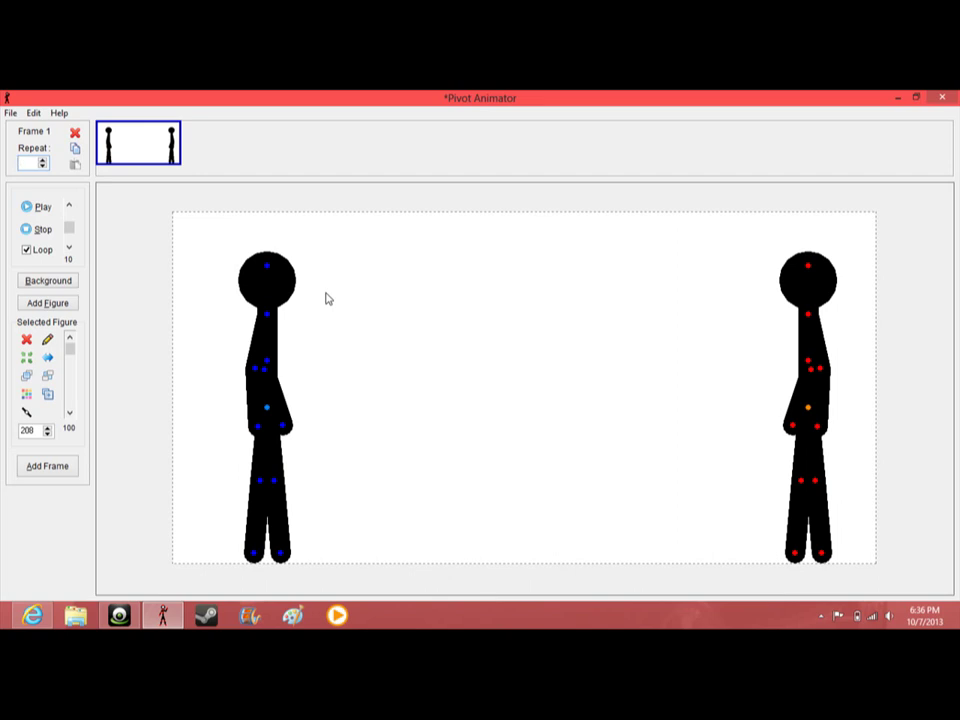
{"action": "type", "text": "50"}
{"action": "left_click", "coordinate": [124, 140]}
{"action": "type", "text": "50"}
{"action": "left_click", "coordinate": [267, 318]}
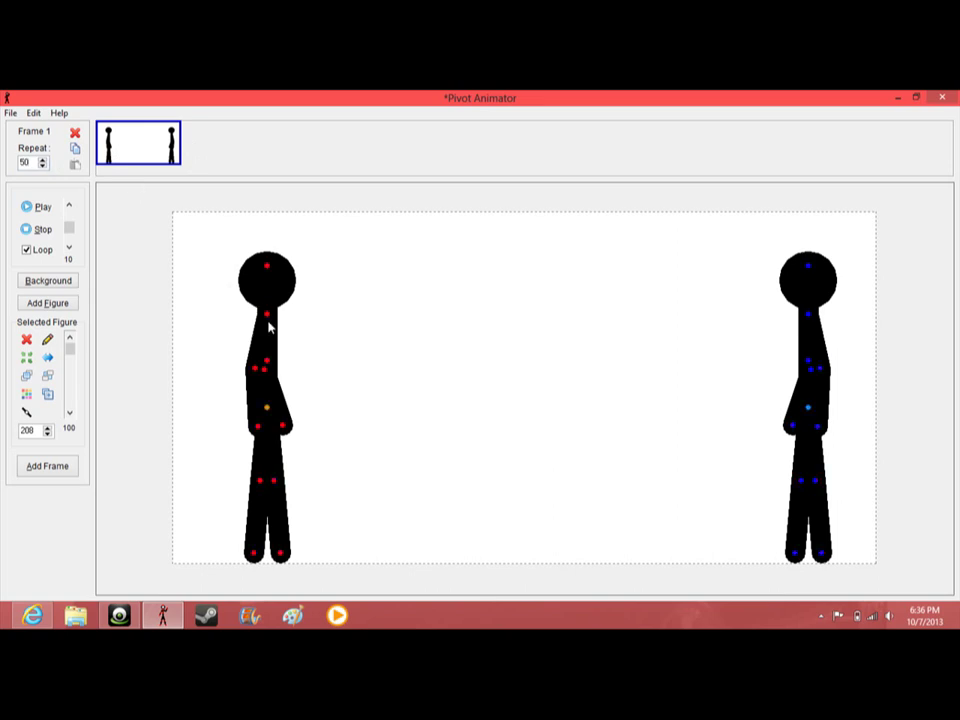
{"action": "left_click", "coordinate": [377, 382]}
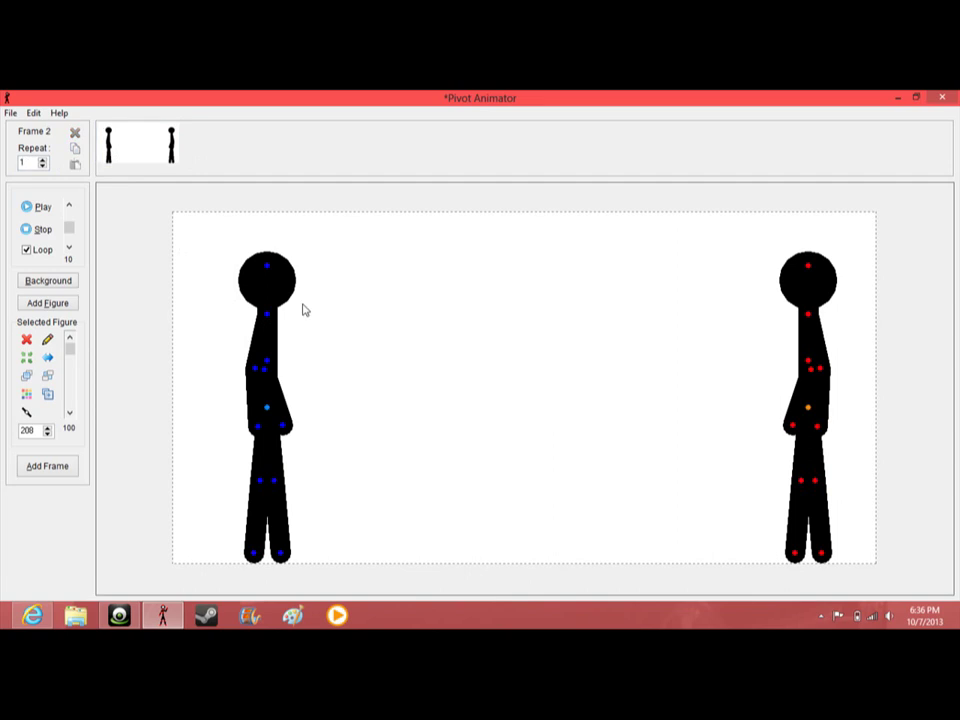
{"action": "left_click", "coordinate": [128, 142]}
{"action": "left_click", "coordinate": [128, 142]}
- Restore the Desktop Capture window from the taskbar, hide it once, then restore it again
{"action": "left_click", "coordinate": [120, 614]}
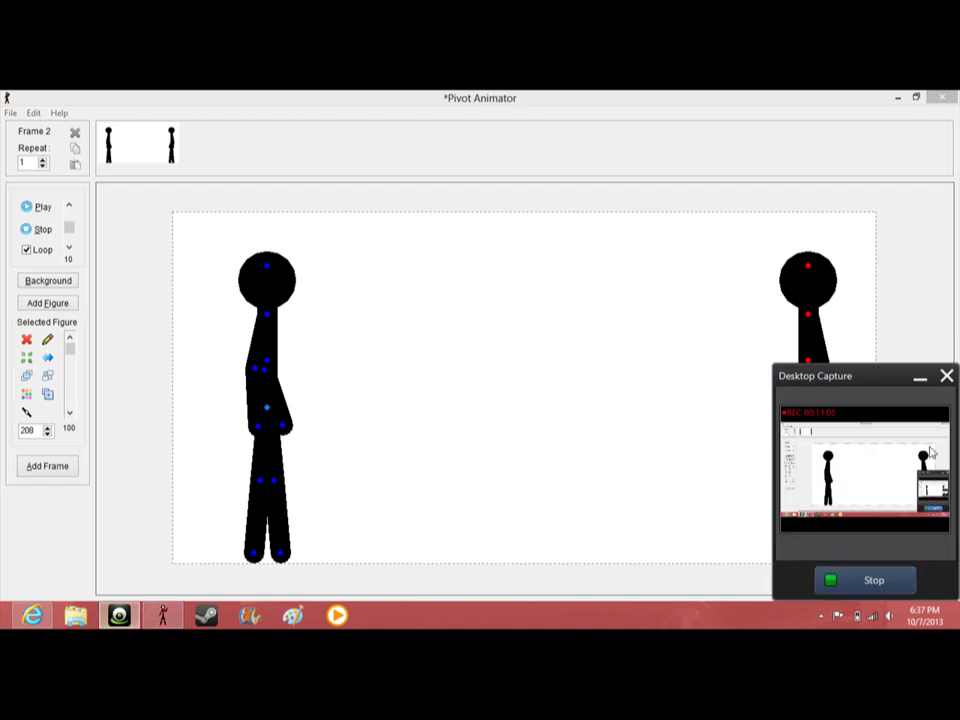
{"action": "left_click", "coordinate": [920, 376]}
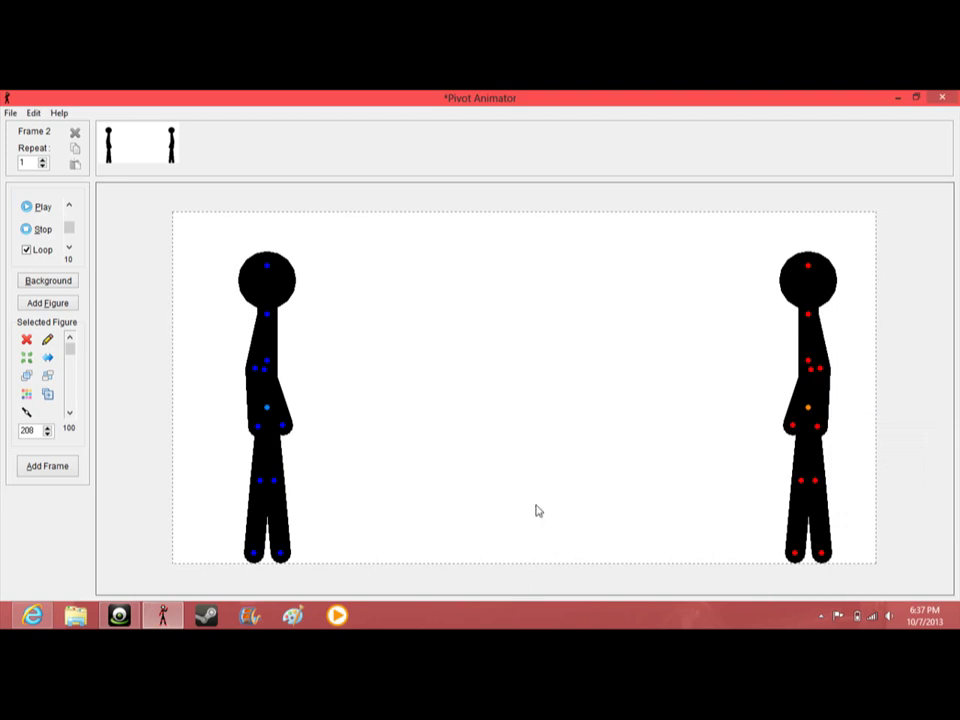
{"action": "left_click", "coordinate": [119, 615]}
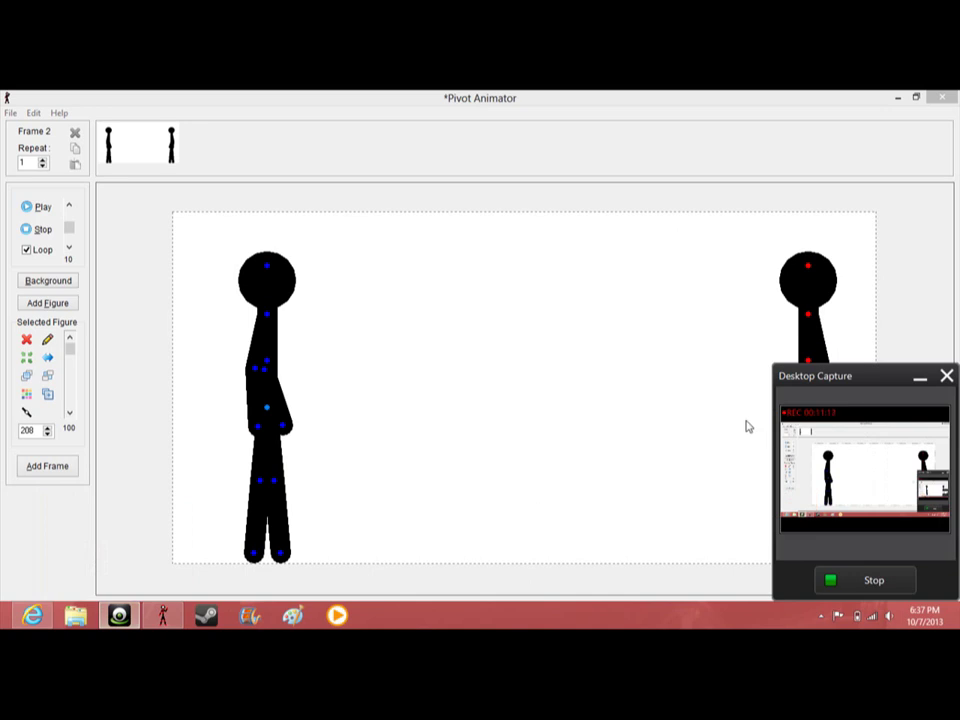